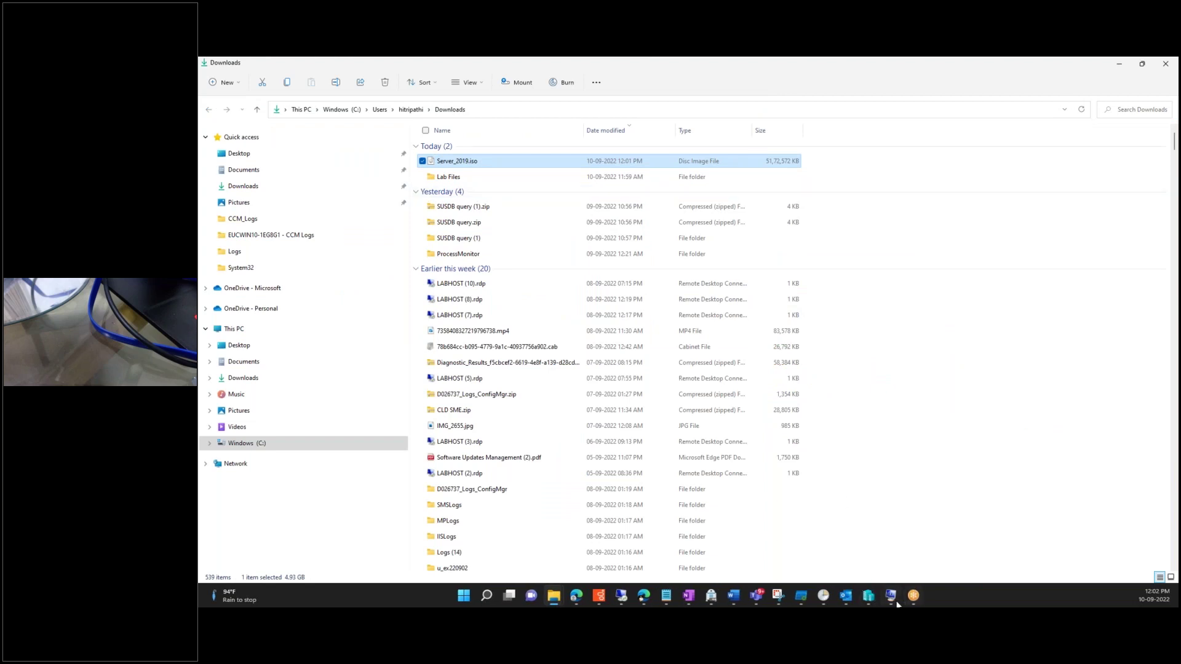
Step: Maximize Hyper-V Manager and bring up the New options for the DESKTOP-HQ02BNC host
click(869, 597)
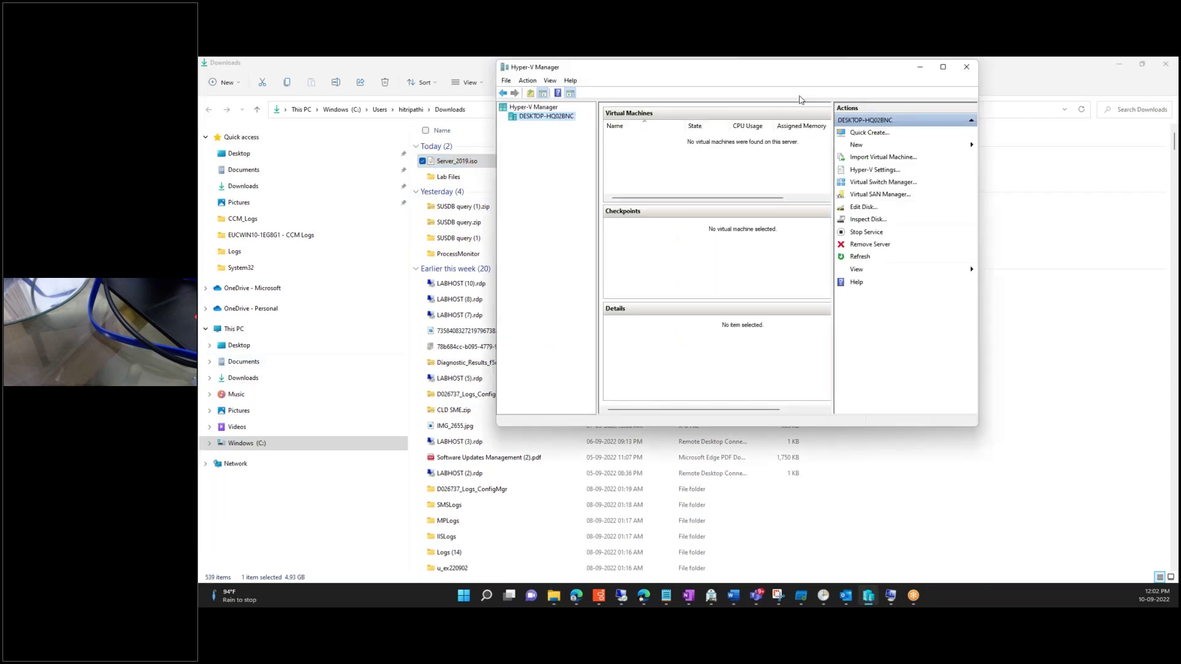
click(1024, 111)
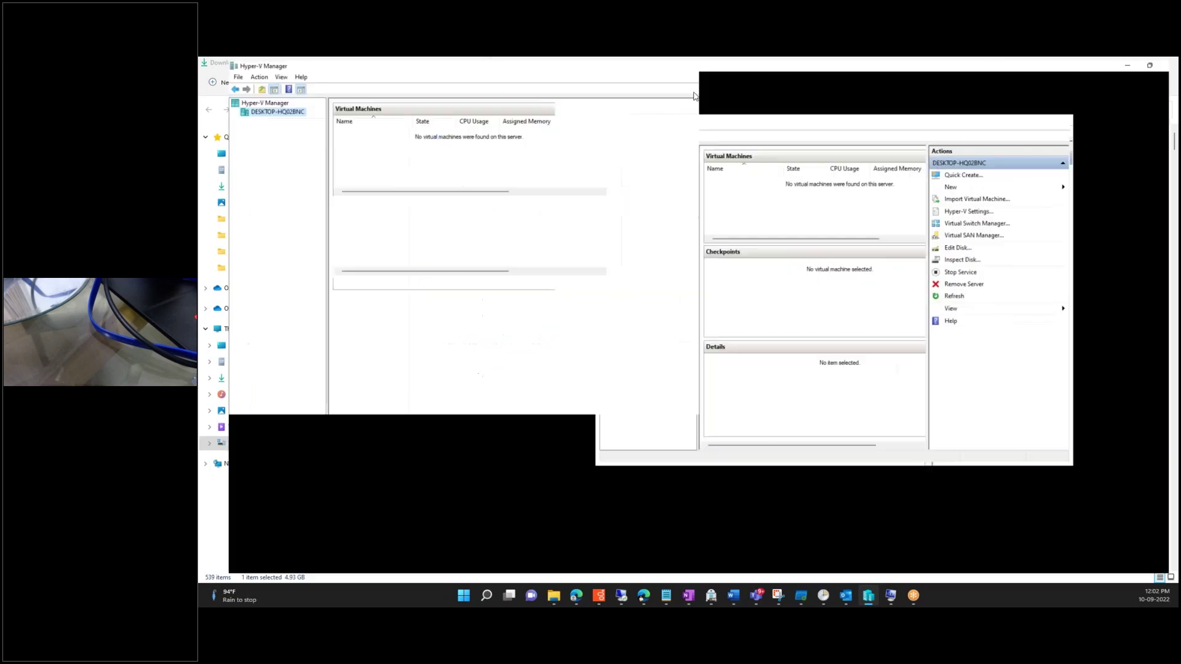
right_click(259, 114)
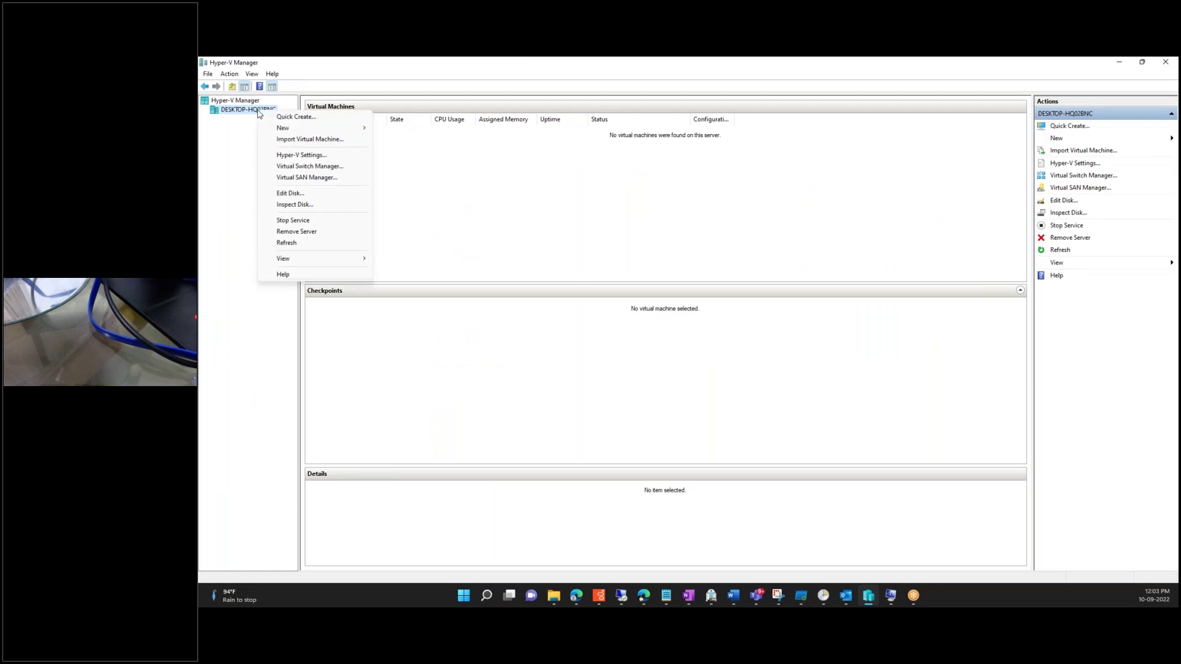
mouse_move(332, 128)
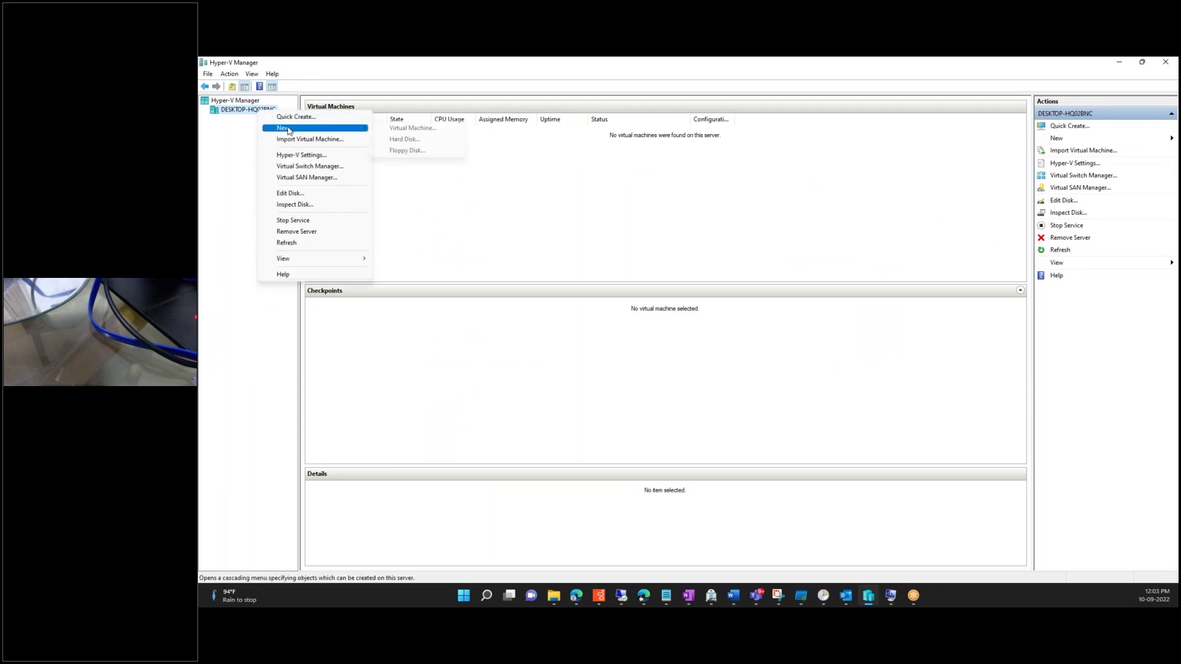
Step: Begin a new virtual machine named Domain, keeping Generation 1
click(413, 128)
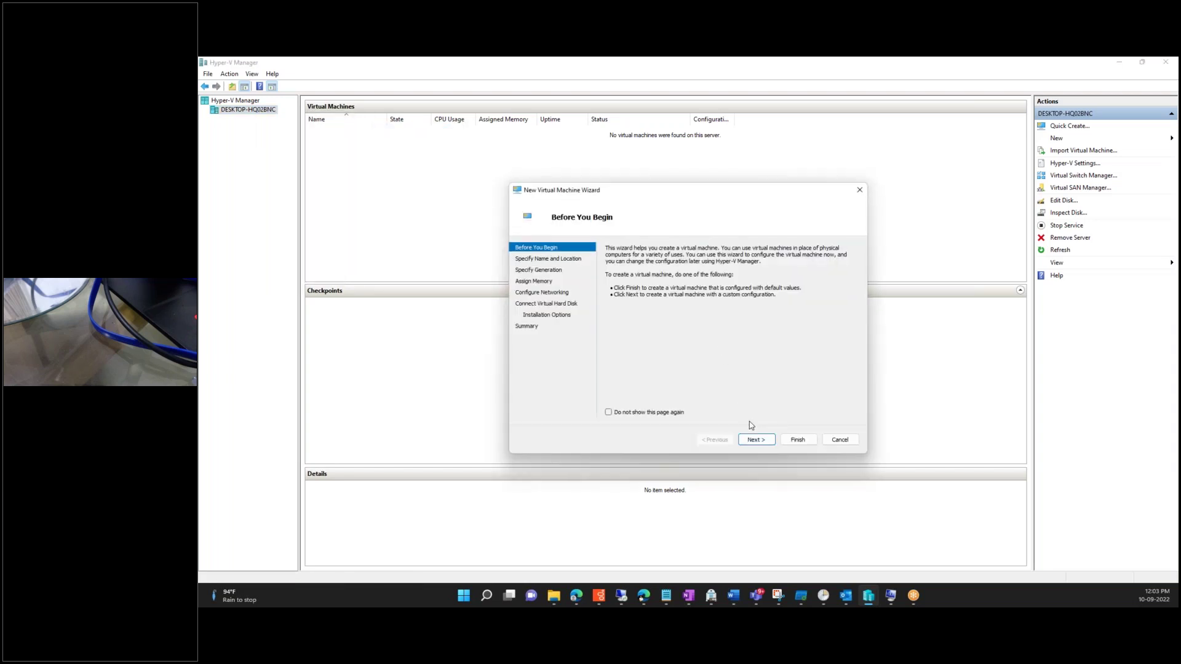
click(756, 441)
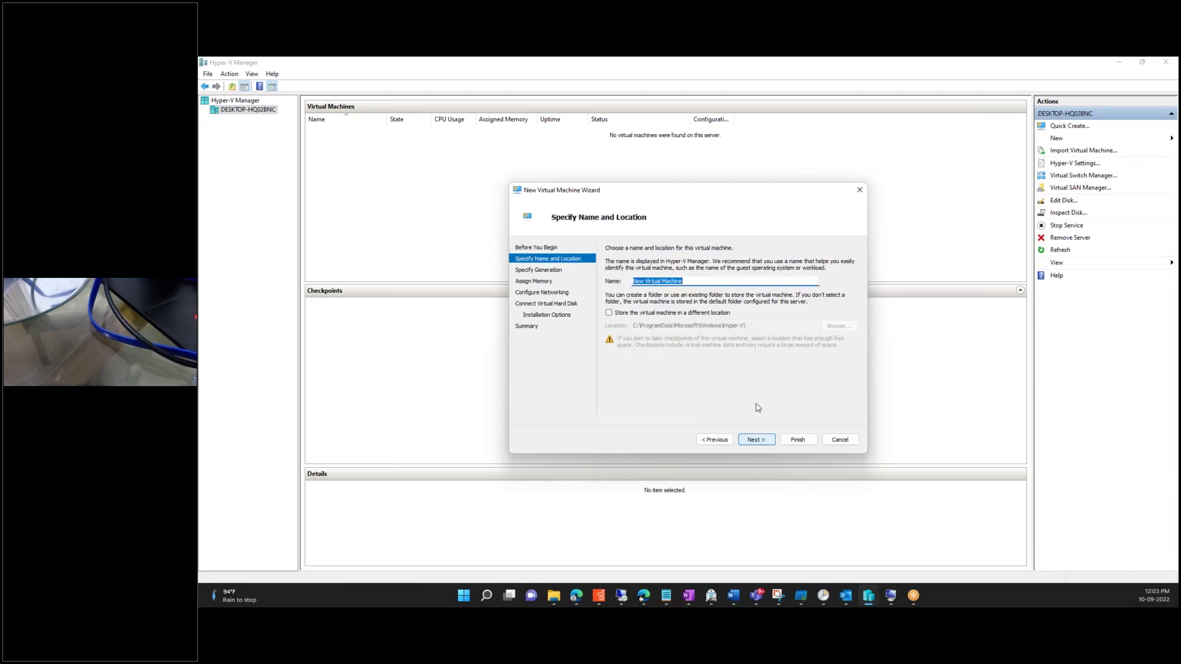
key(BackSpace)
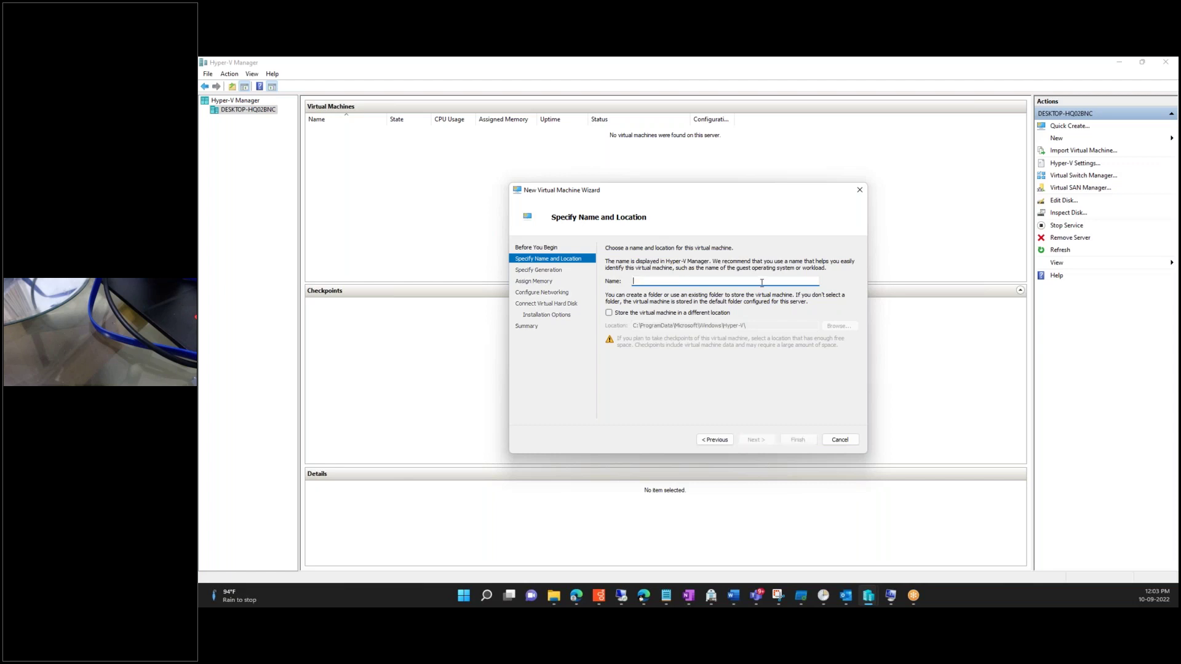
text(Domain)
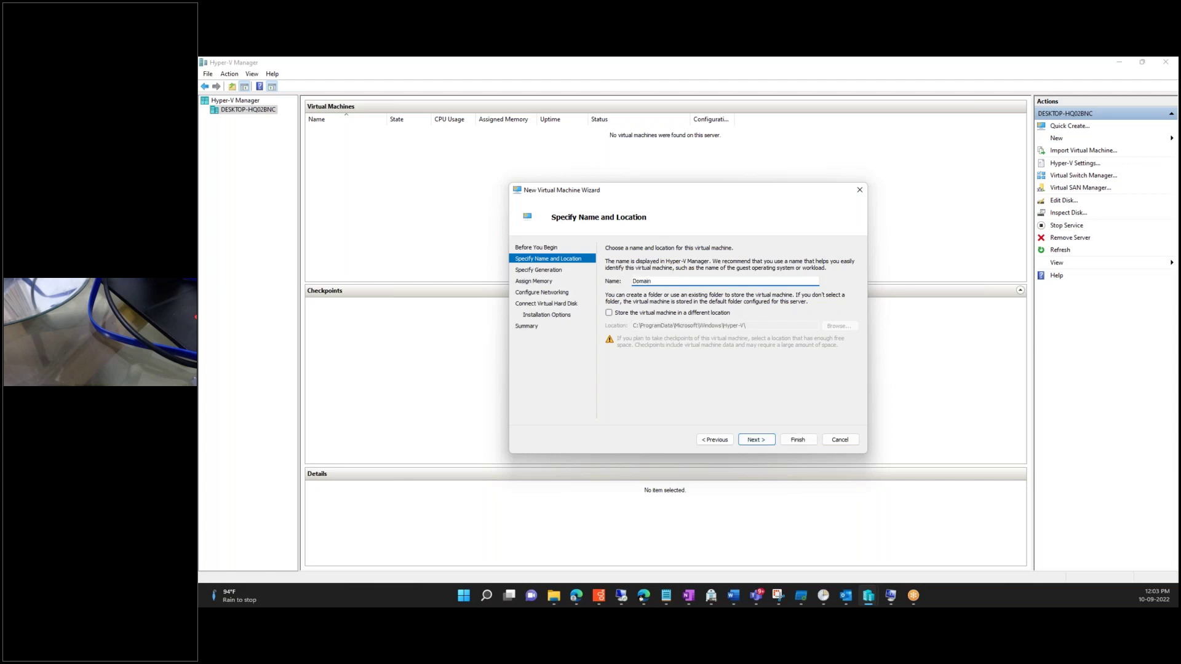
click(755, 440)
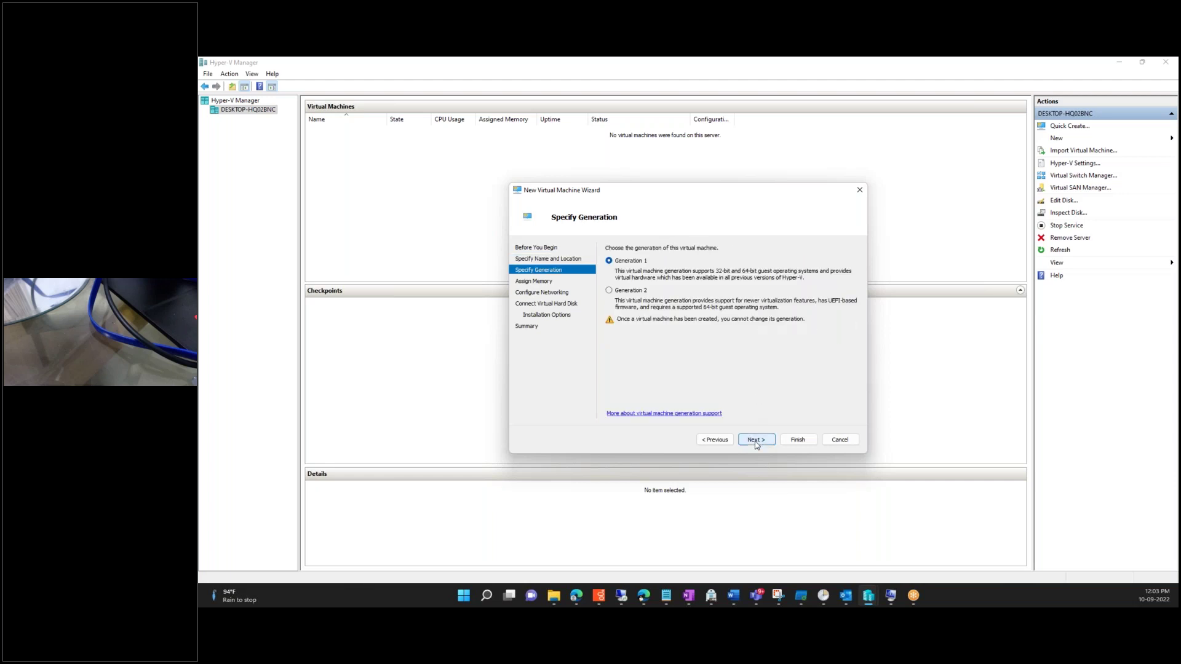
click(756, 440)
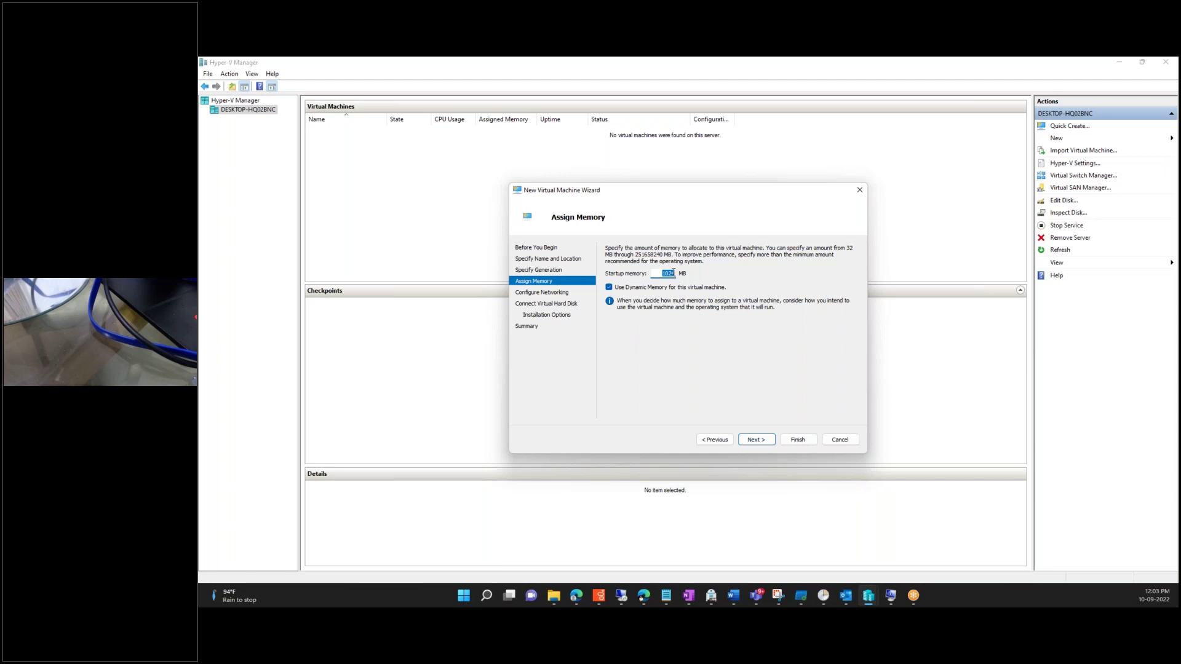
Step: Change the startup memory from 1024 to 3072 MB and continue
key(BackSpace)
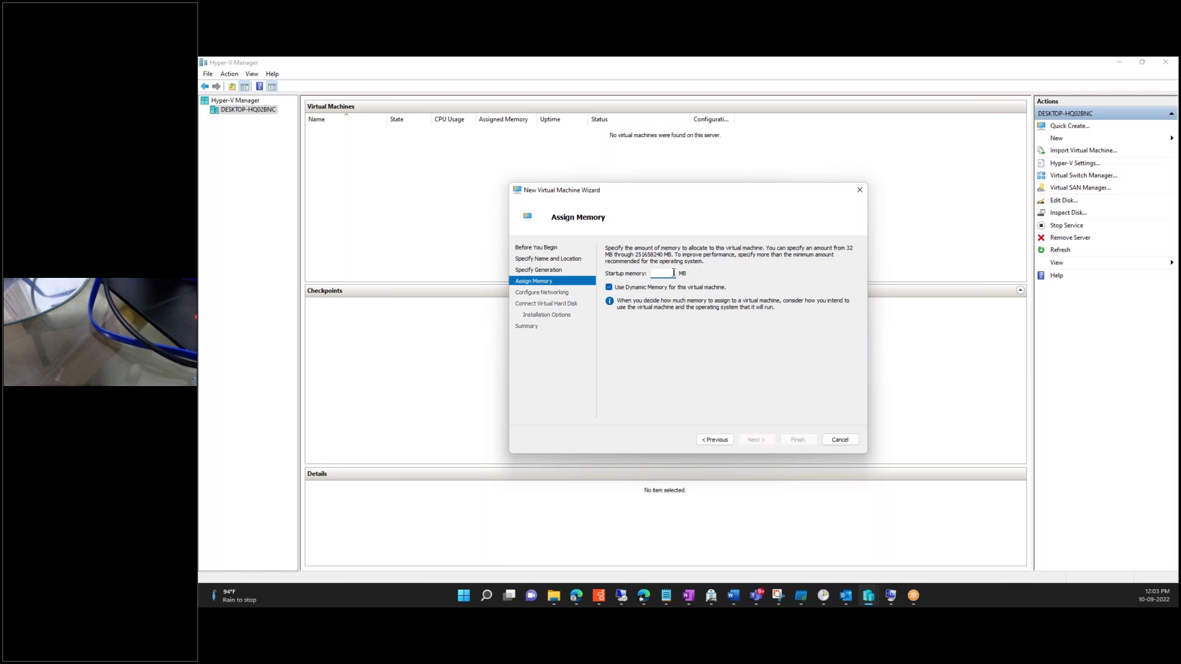
text(3072)
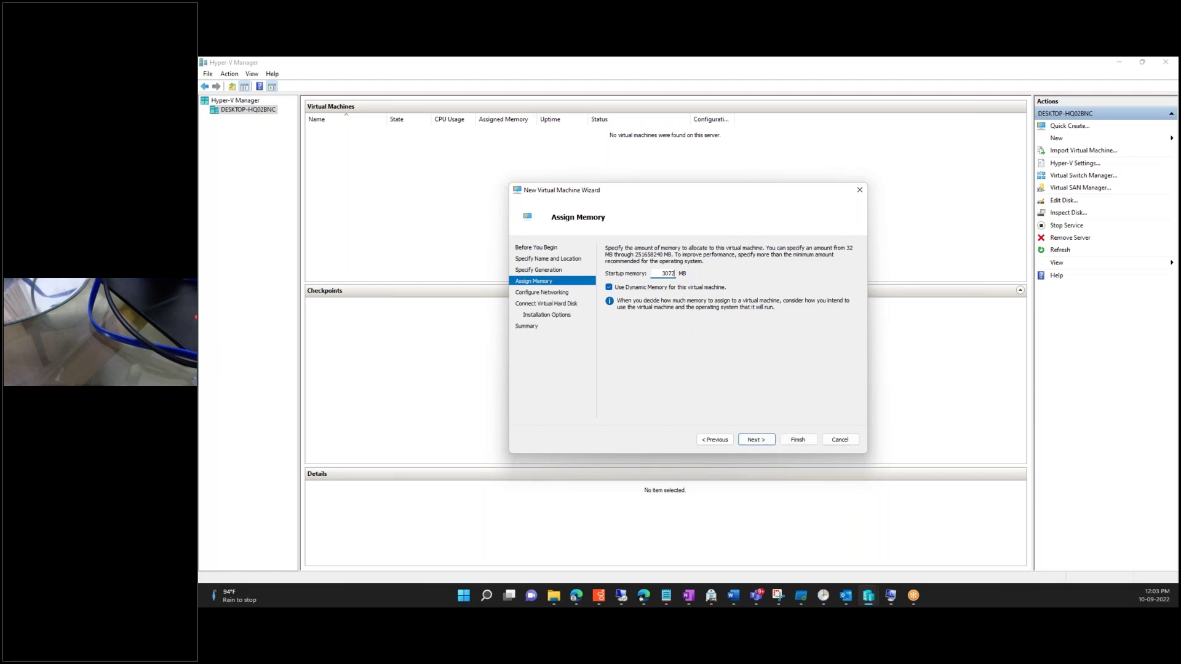
click(751, 440)
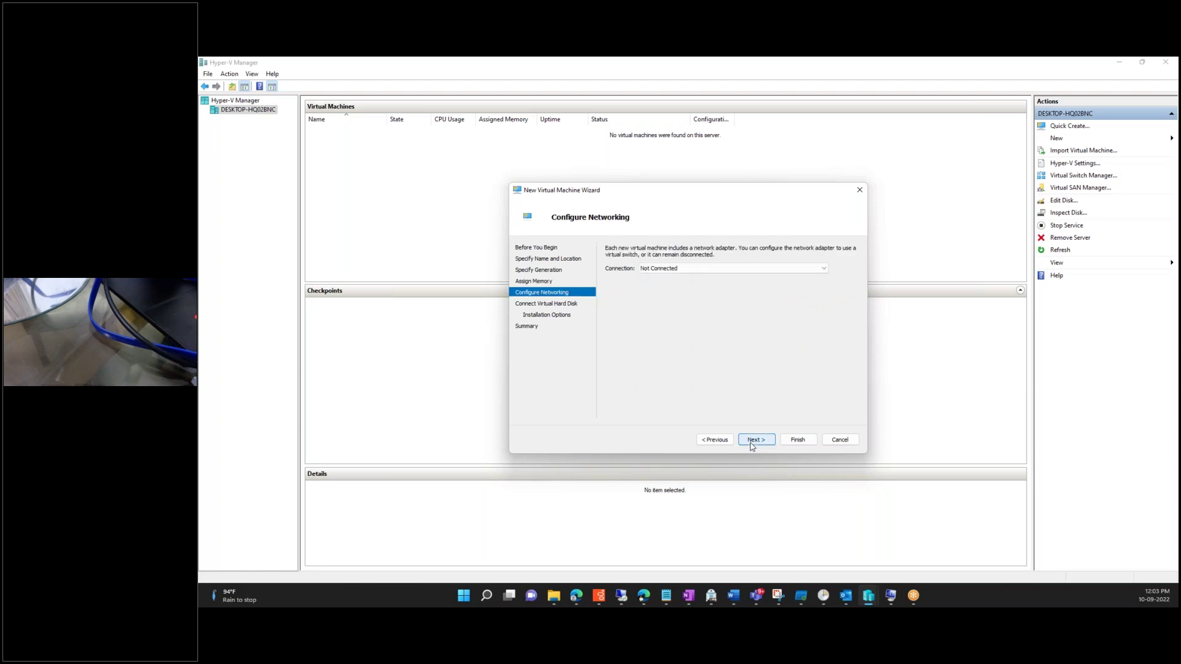
Step: Set the network adapter's connection to Default Switch instead of Lab Switch
click(824, 270)
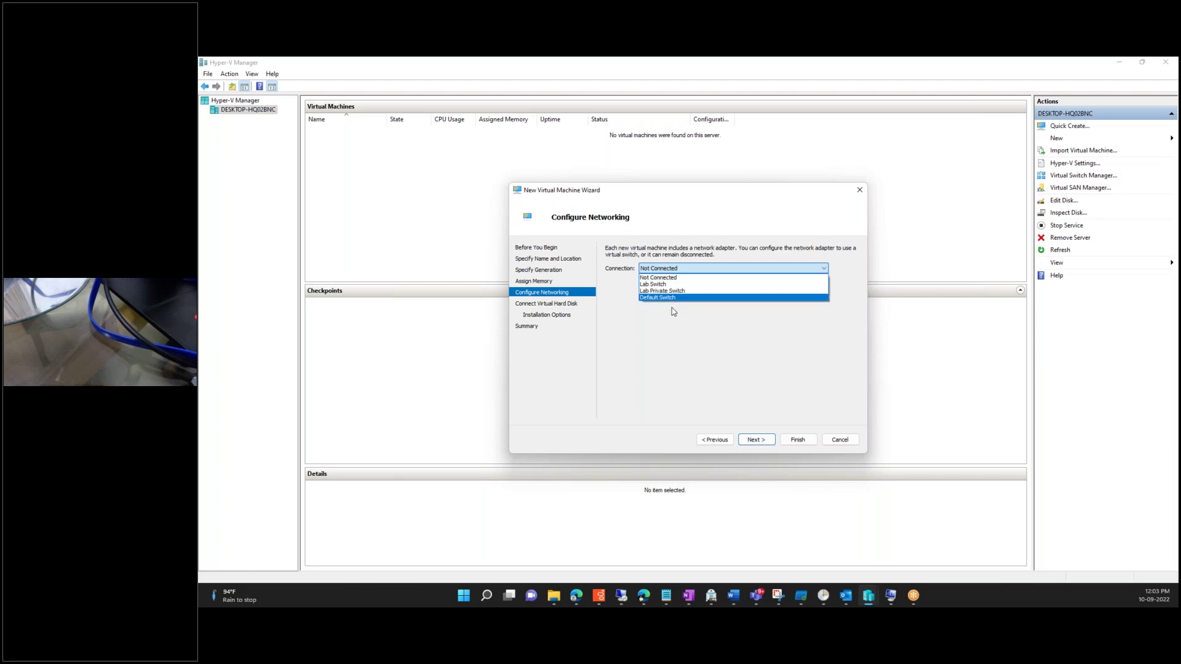
click(462, 598)
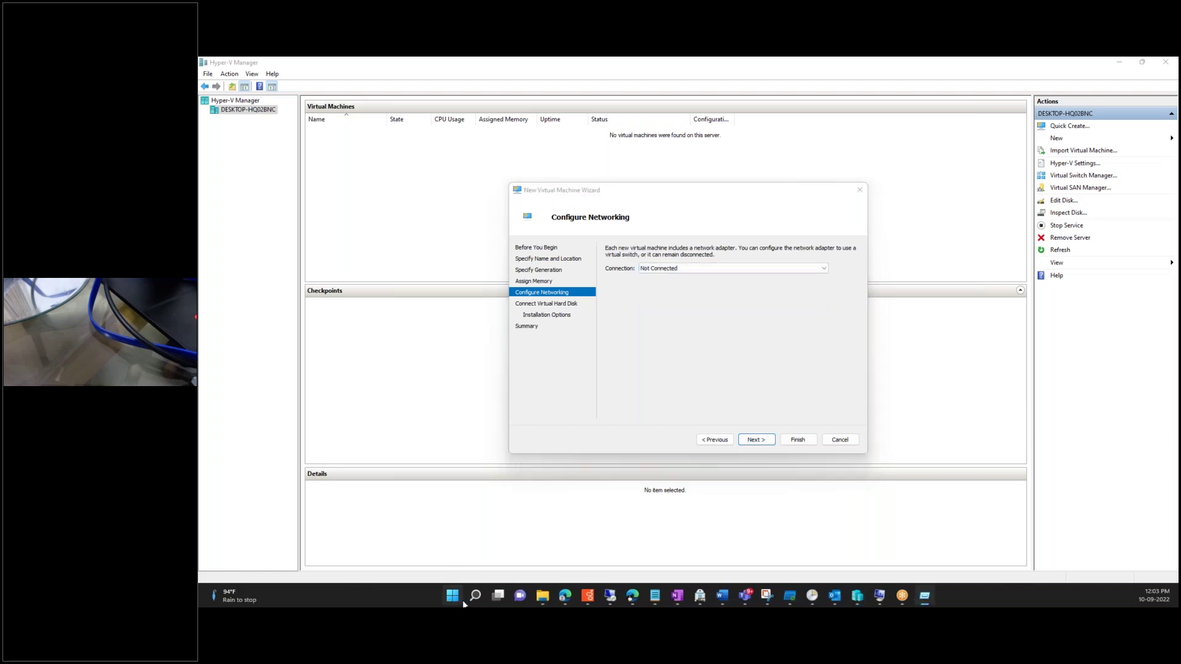
click(752, 269)
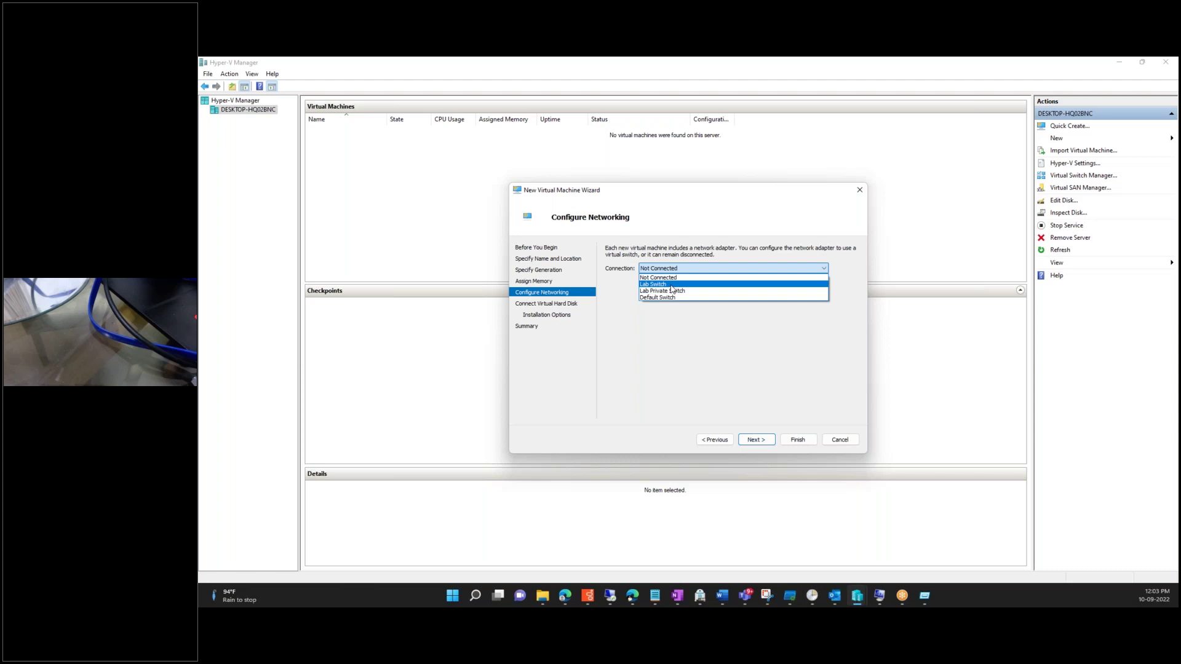
click(671, 284)
click(667, 269)
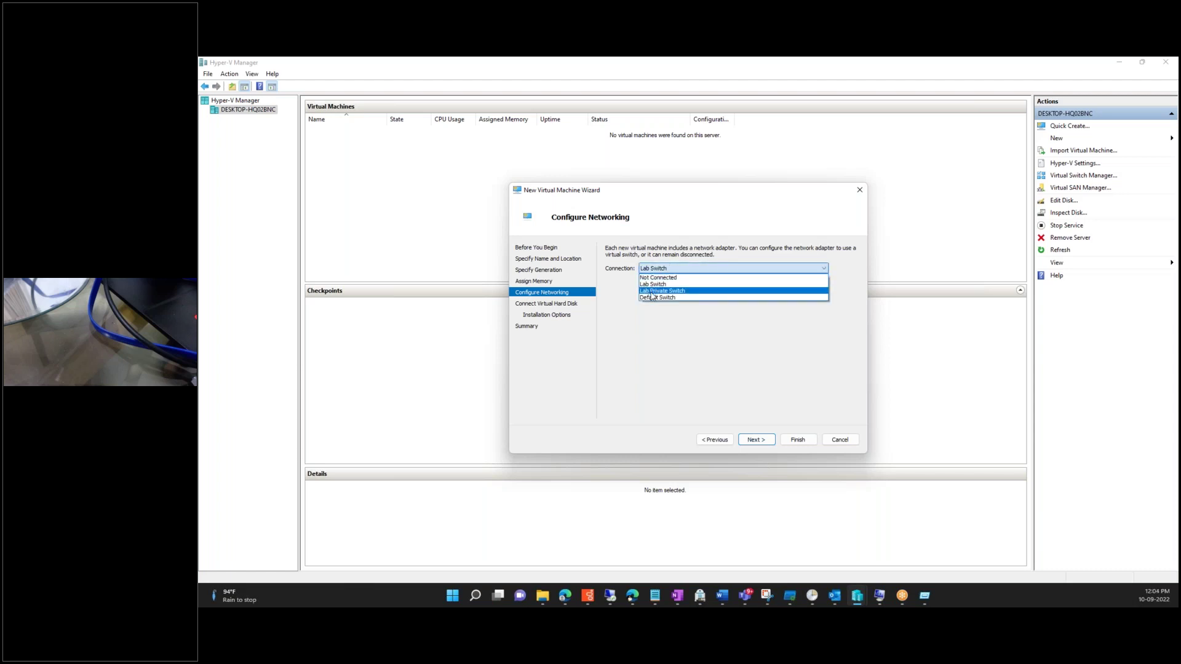
click(650, 298)
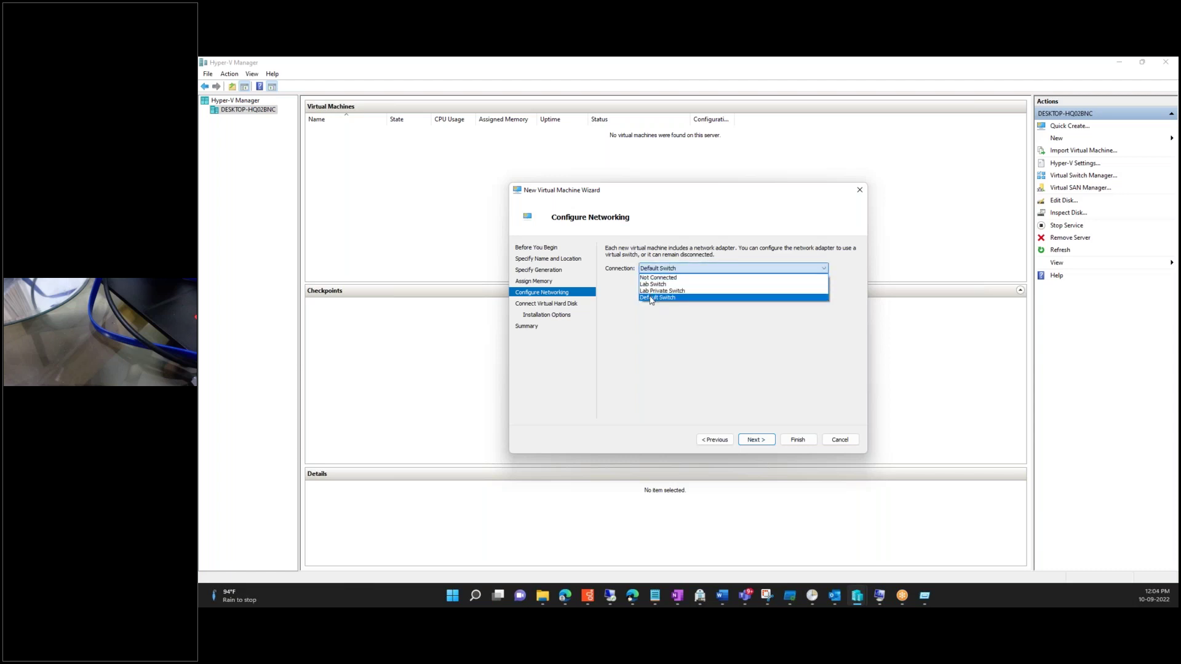
click(749, 440)
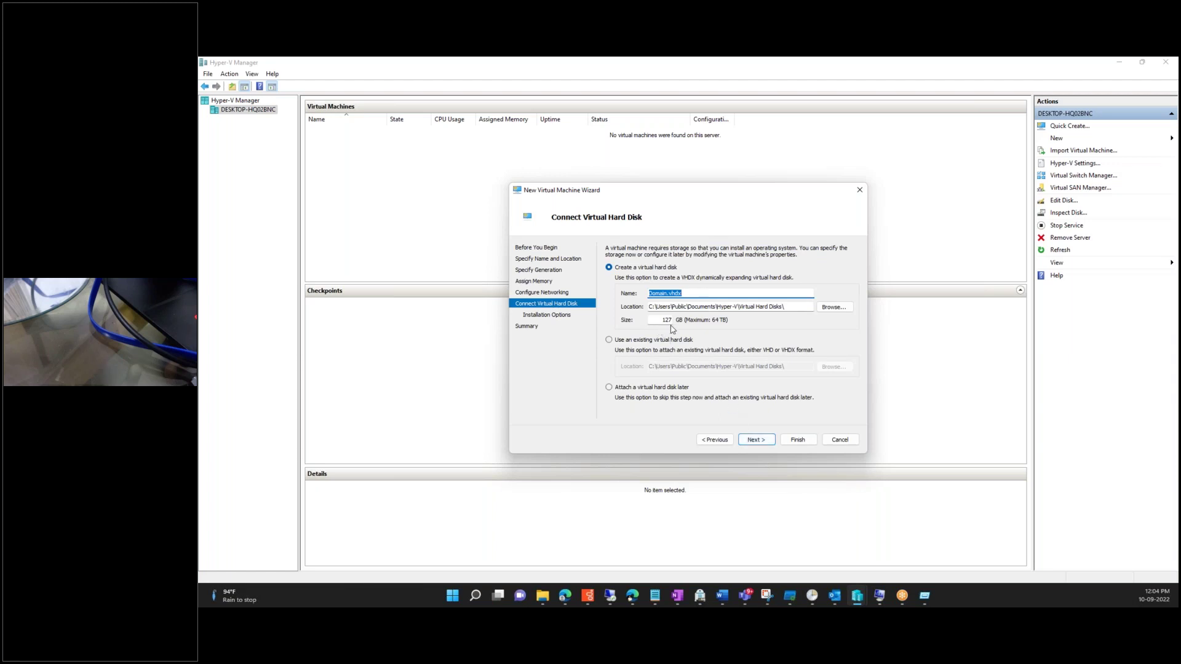
Step: Keep the default 127 GB disk, boot from Downloads' Server_2019.iso, and finish the wizard
click(752, 441)
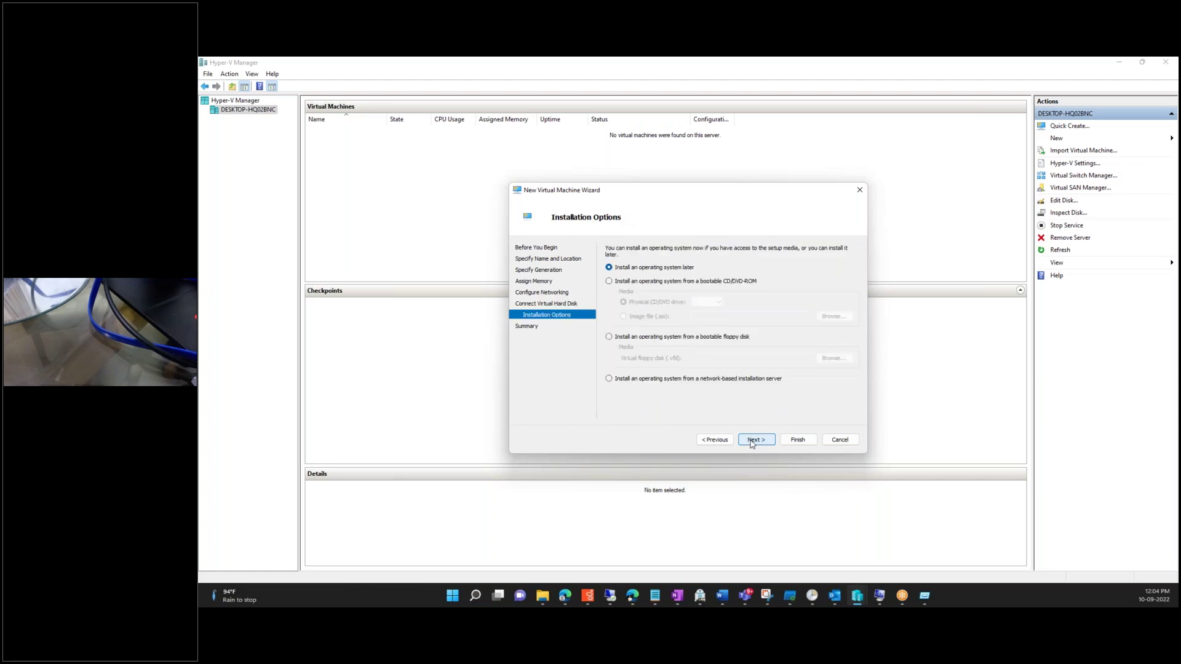
click(609, 281)
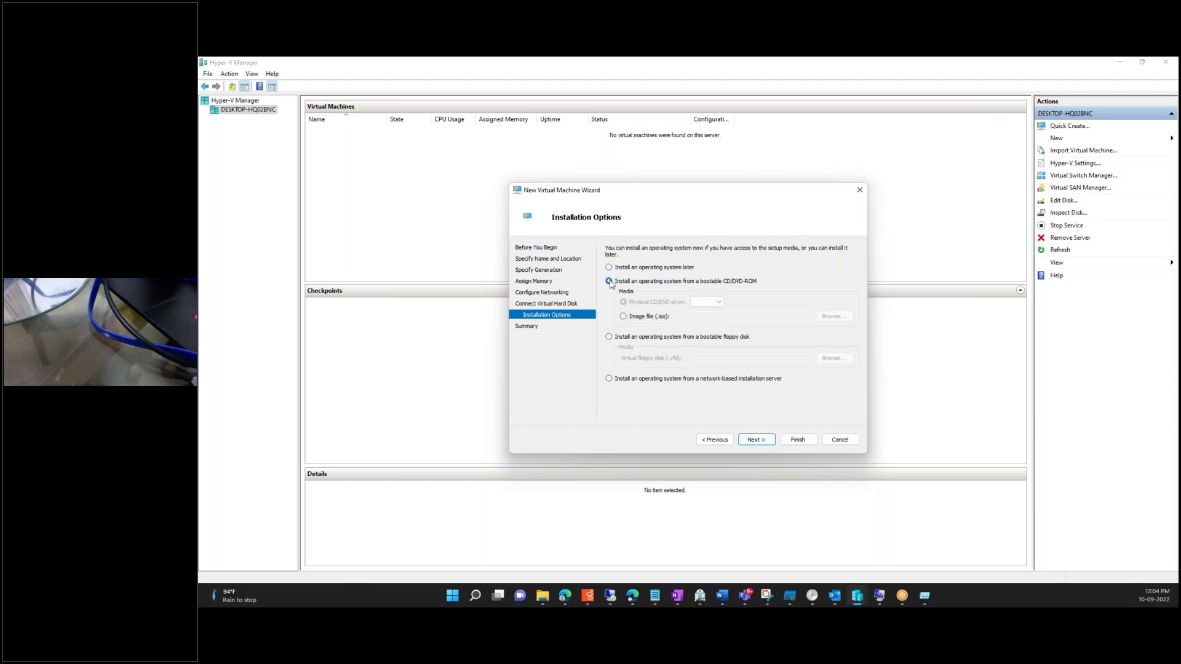
click(623, 317)
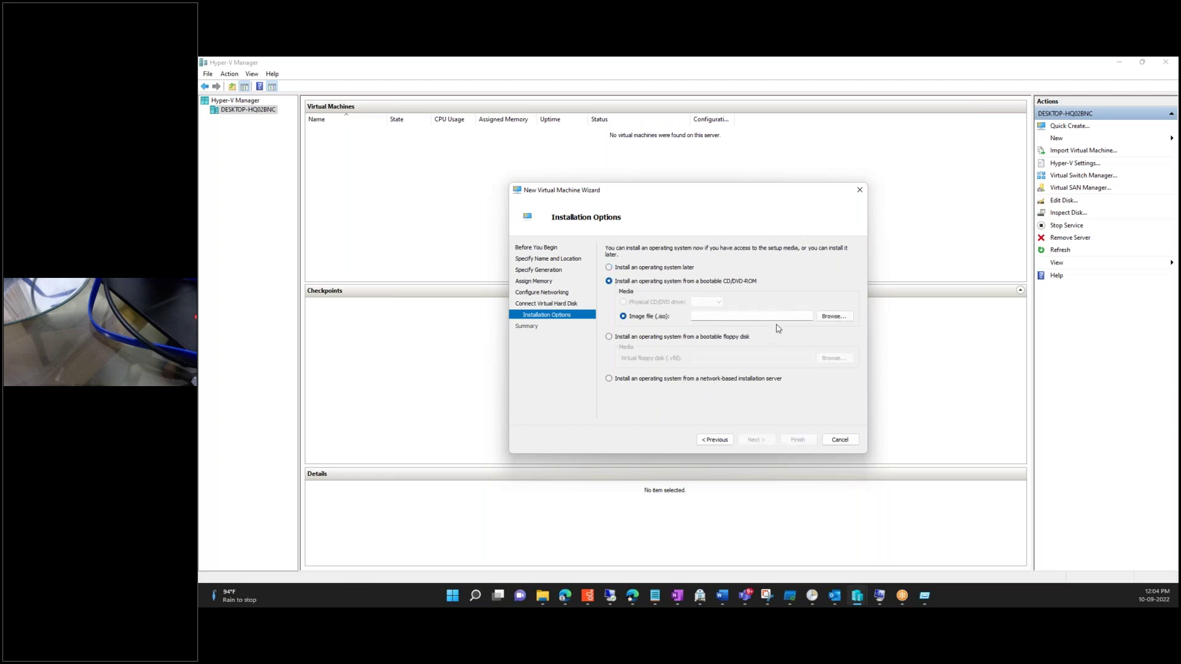
click(834, 317)
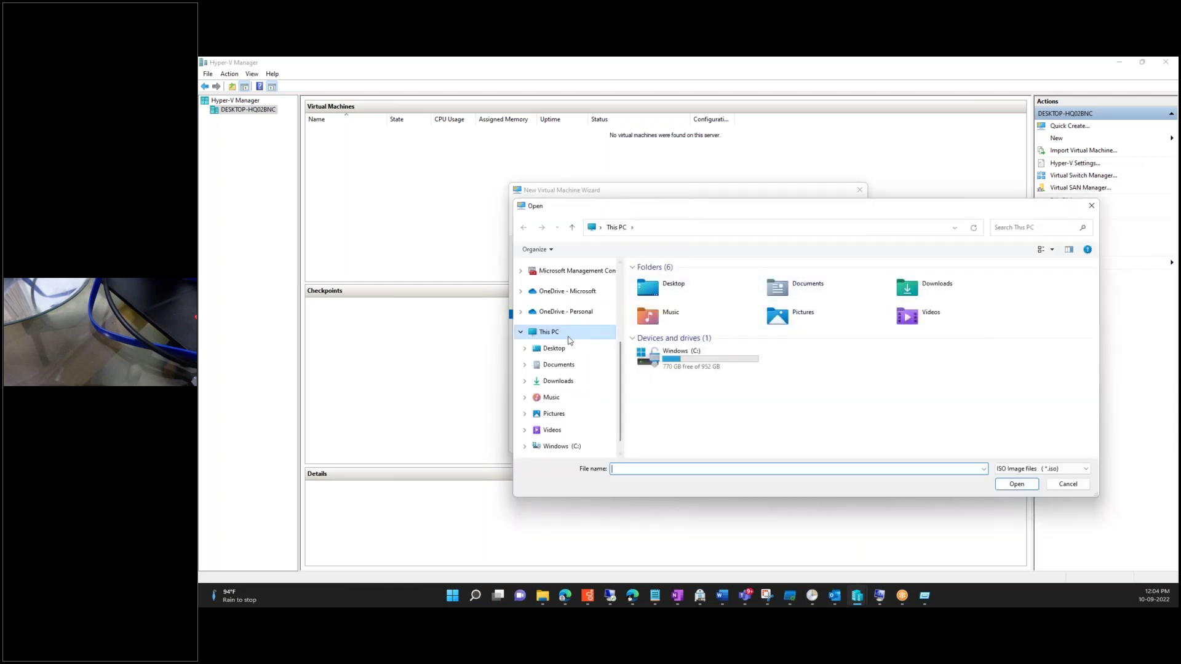
click(565, 384)
click(682, 297)
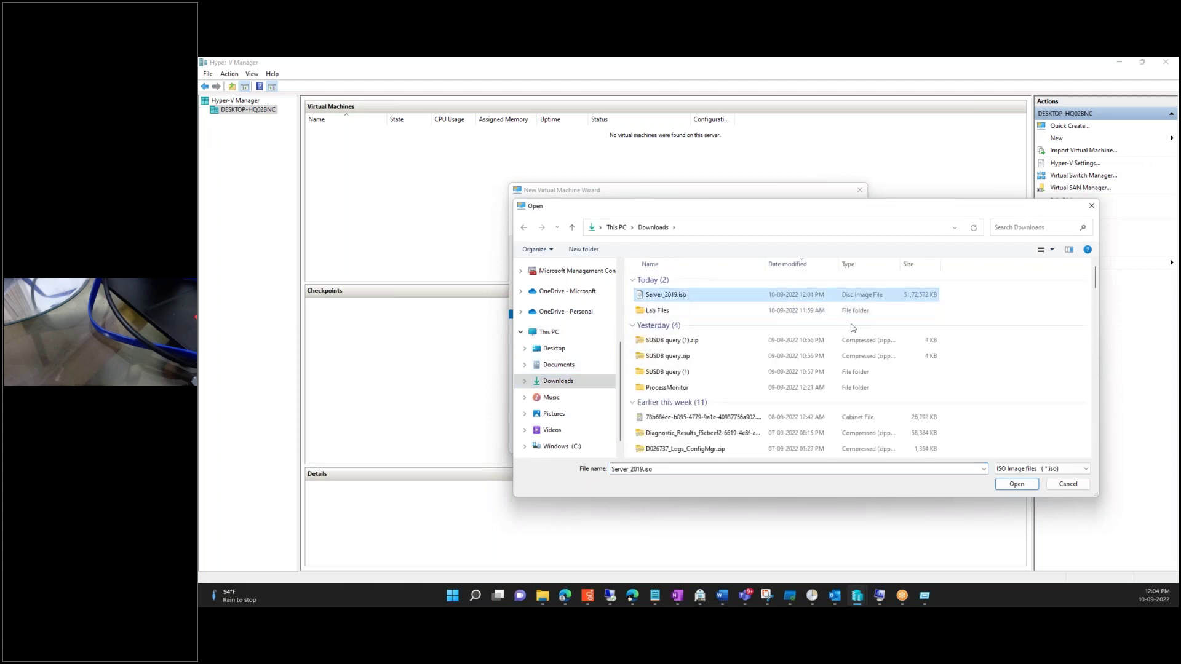
click(1011, 484)
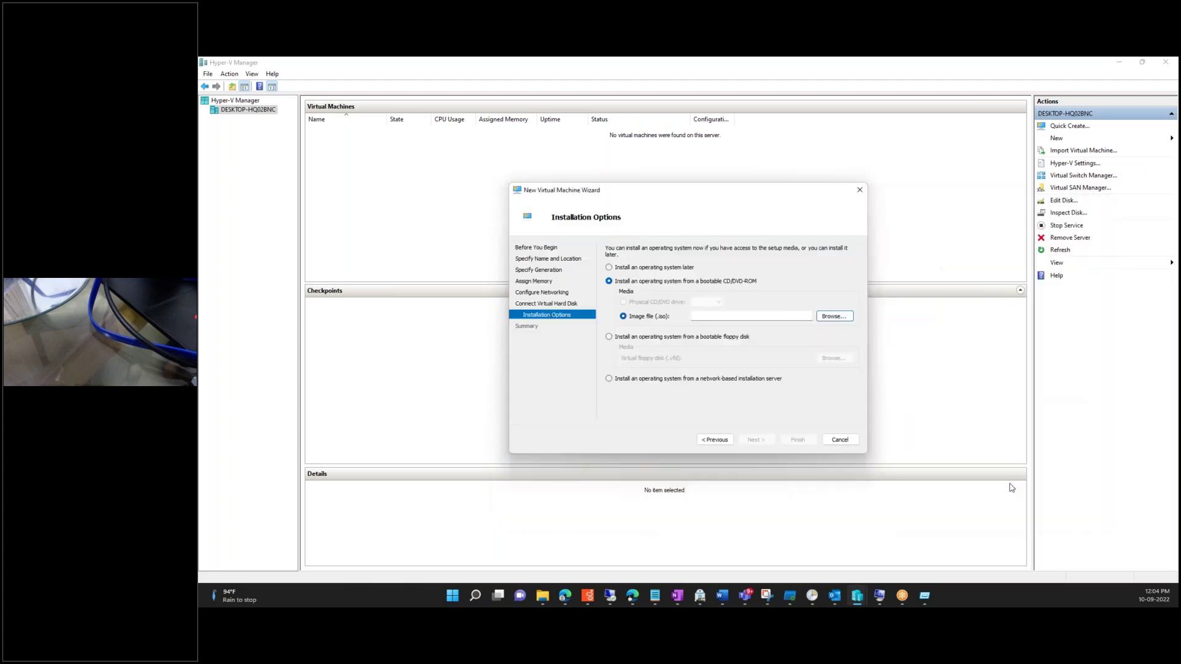
click(768, 445)
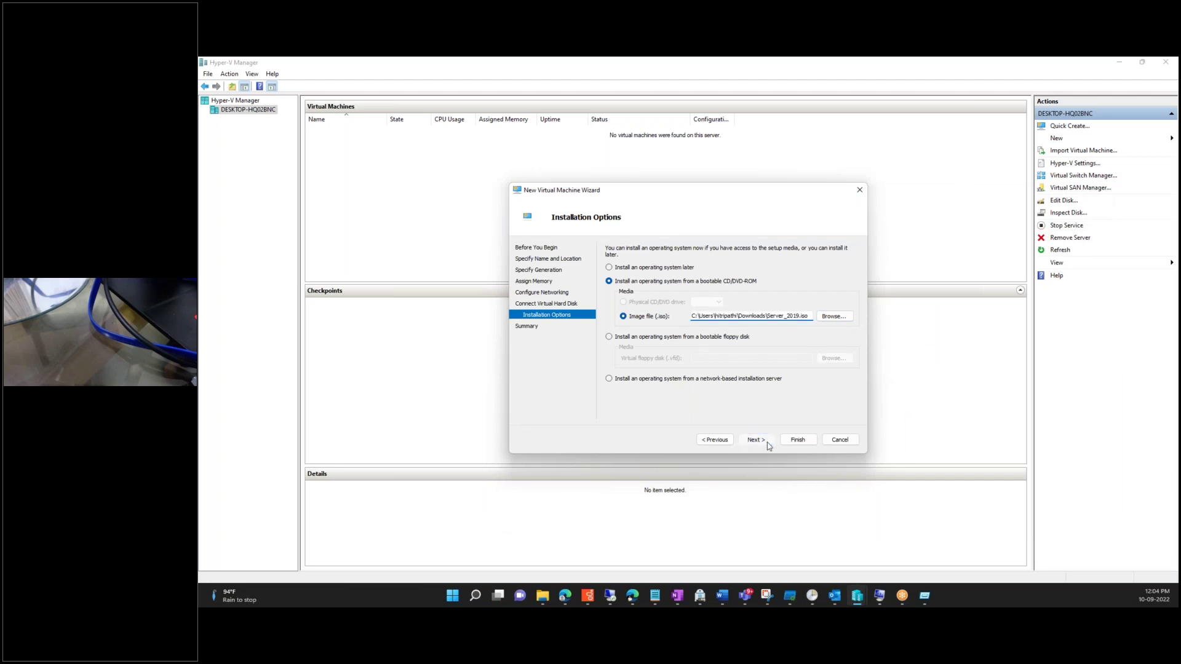
click(791, 442)
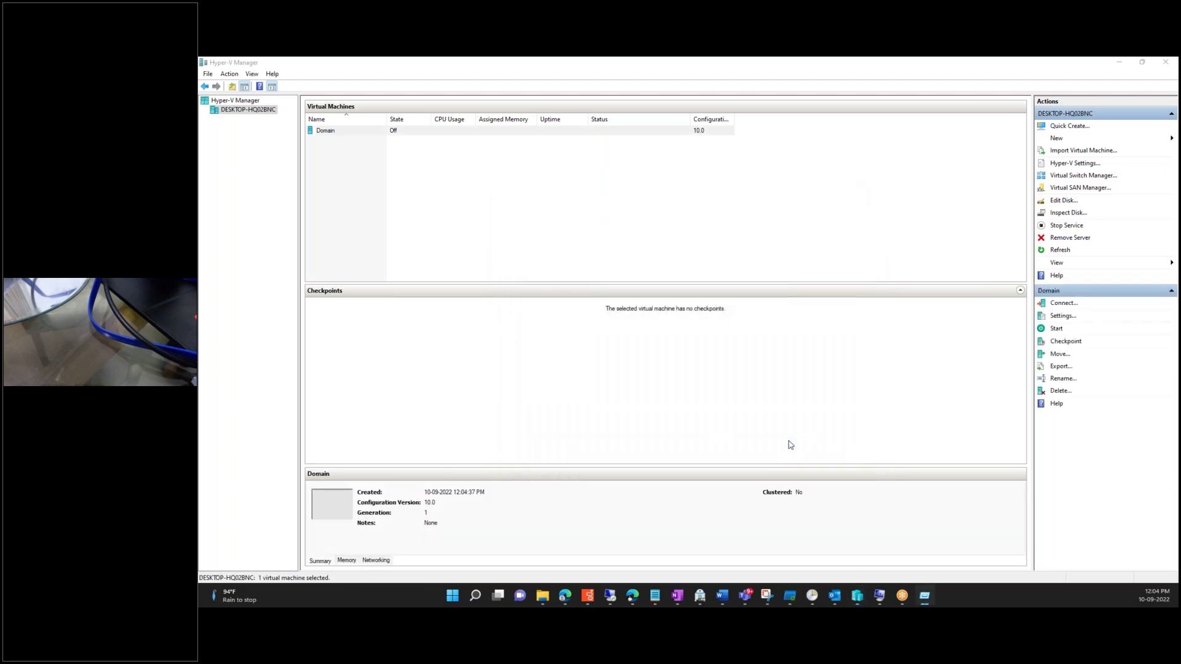
Step: Start the Domain VM, connect to its console, and move that window aside
right_click(399, 134)
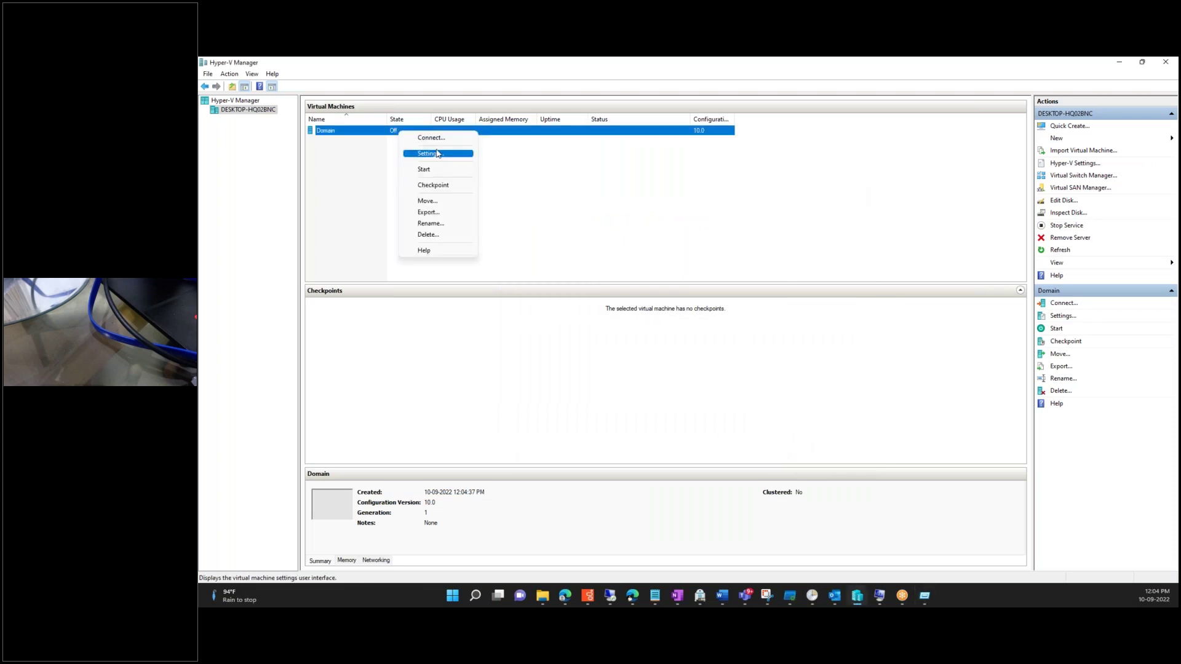
click(428, 170)
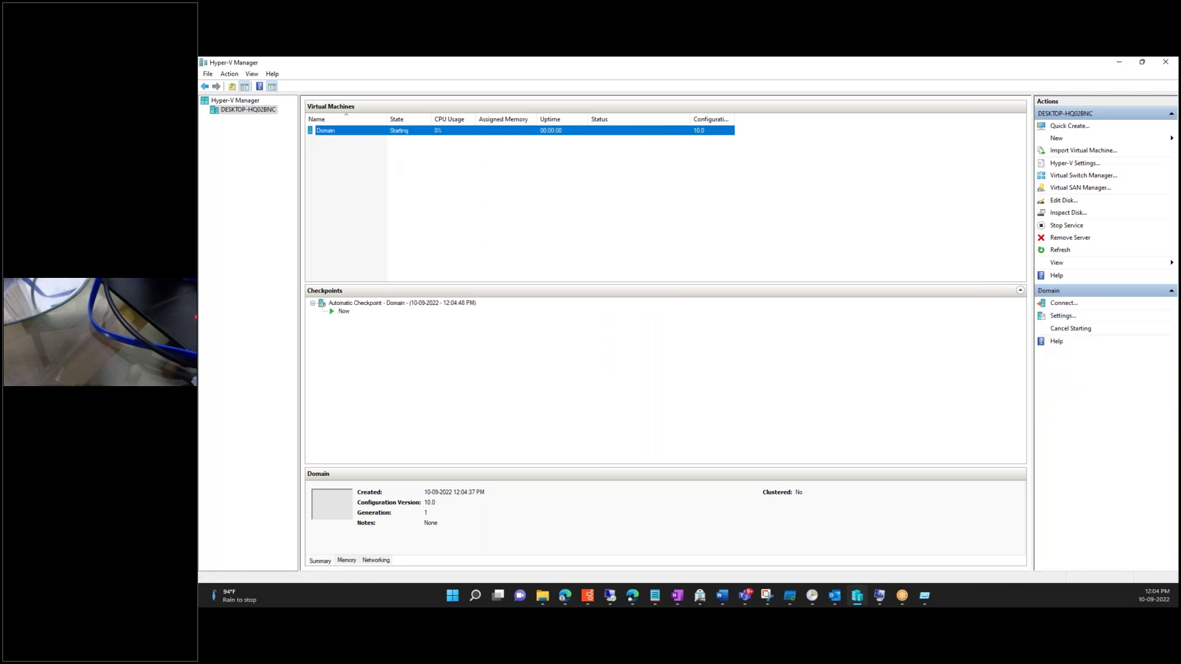
right_click(421, 135)
click(449, 142)
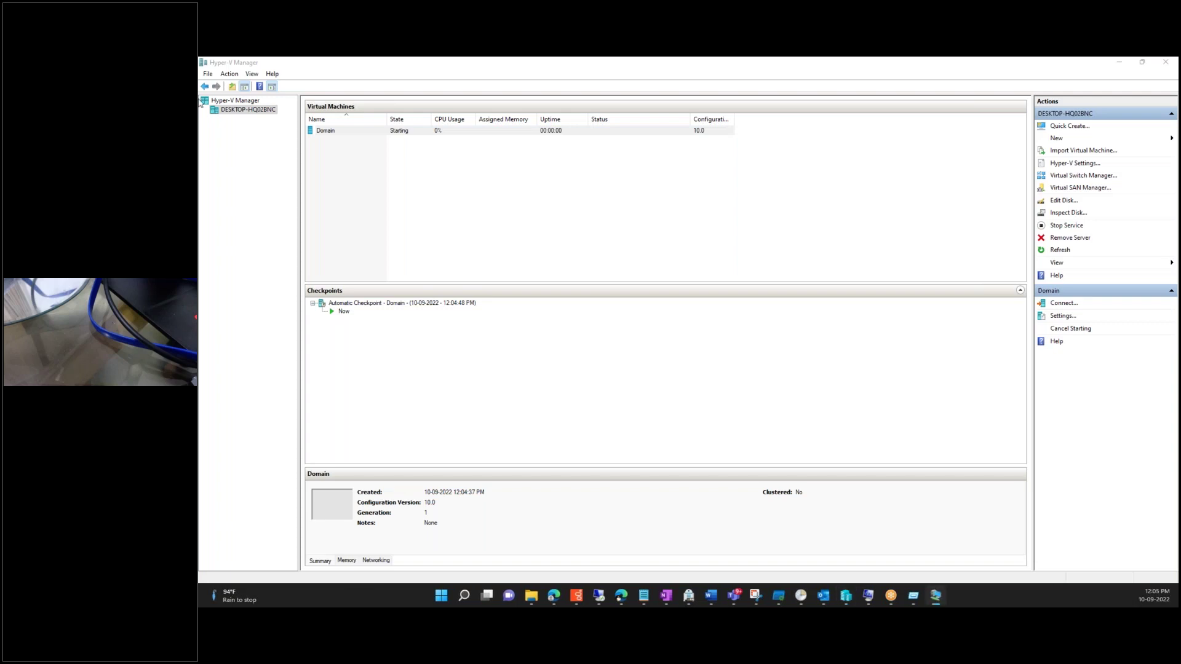
drag(1035, 233, 790, 138)
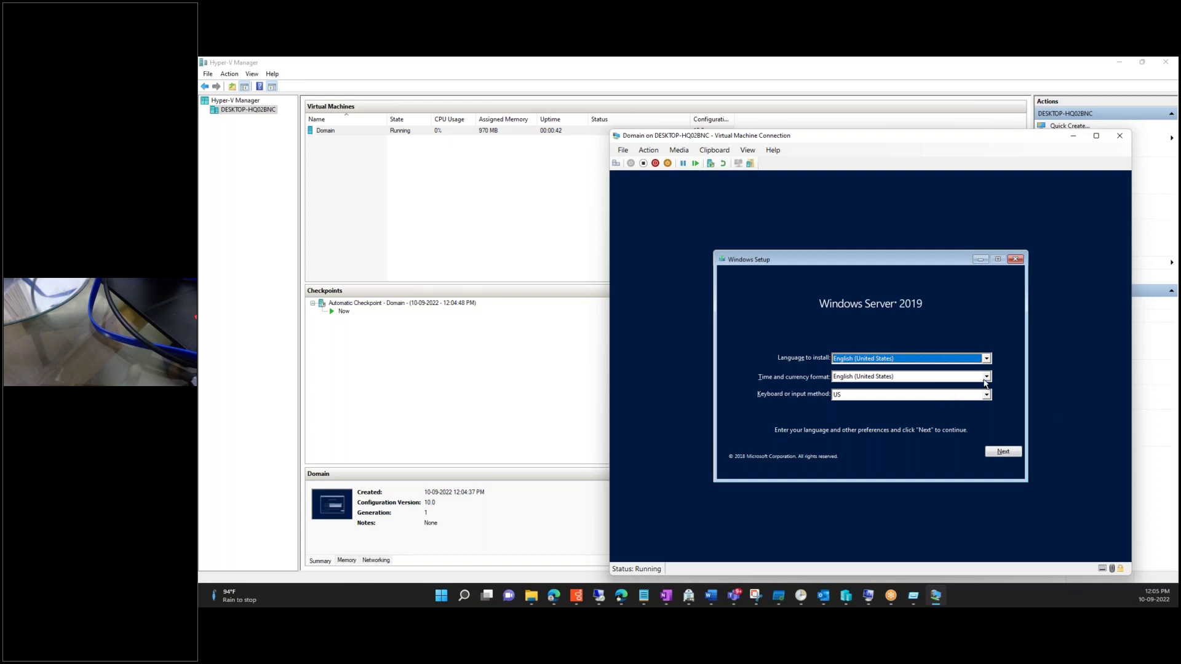
Step: Accept the default language settings and choose Install now
click(1004, 452)
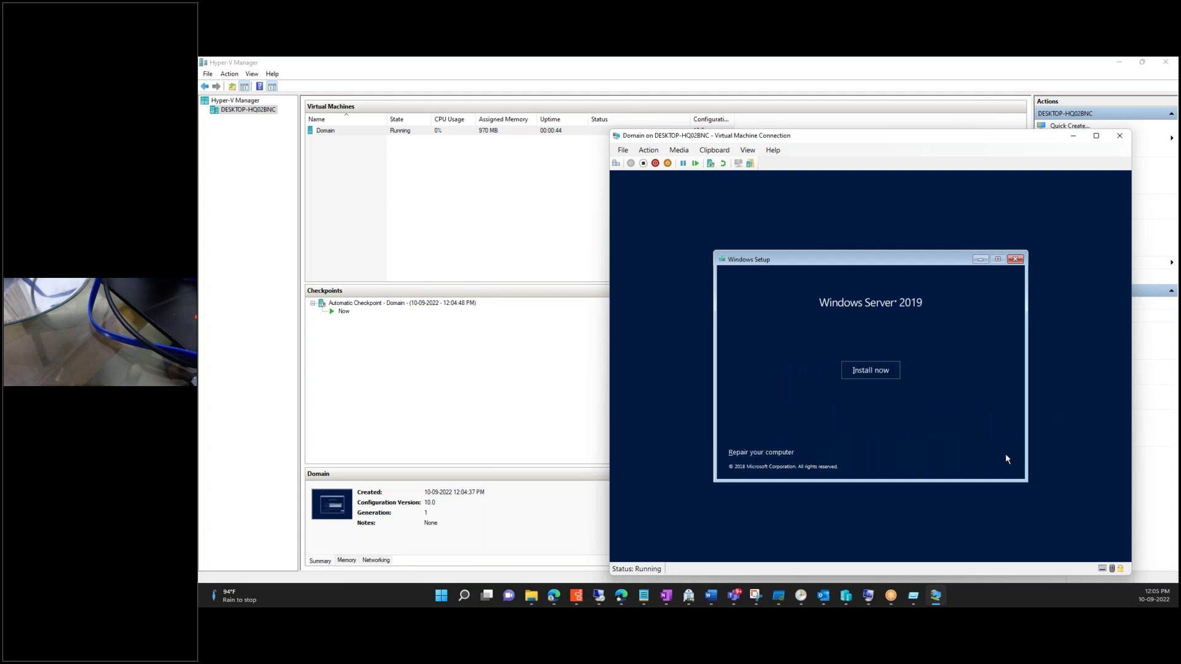
click(851, 371)
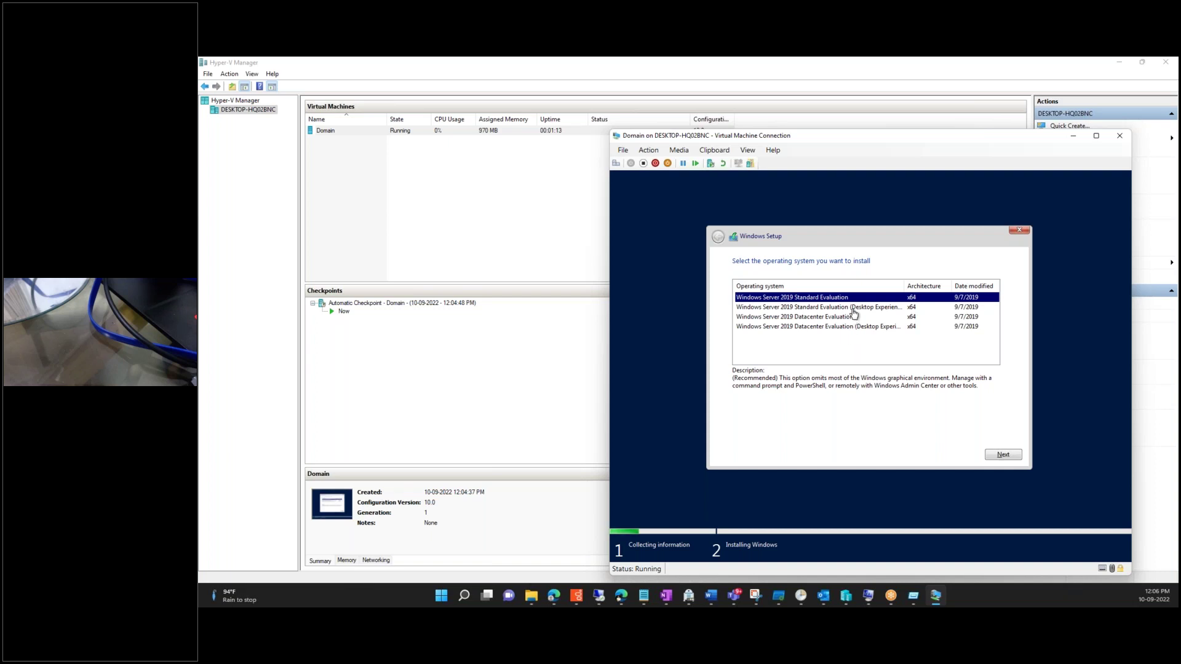
Step: Select Windows Server 2019 Datacenter Evaluation (Desktop Experience), widening the column, and continue
click(831, 327)
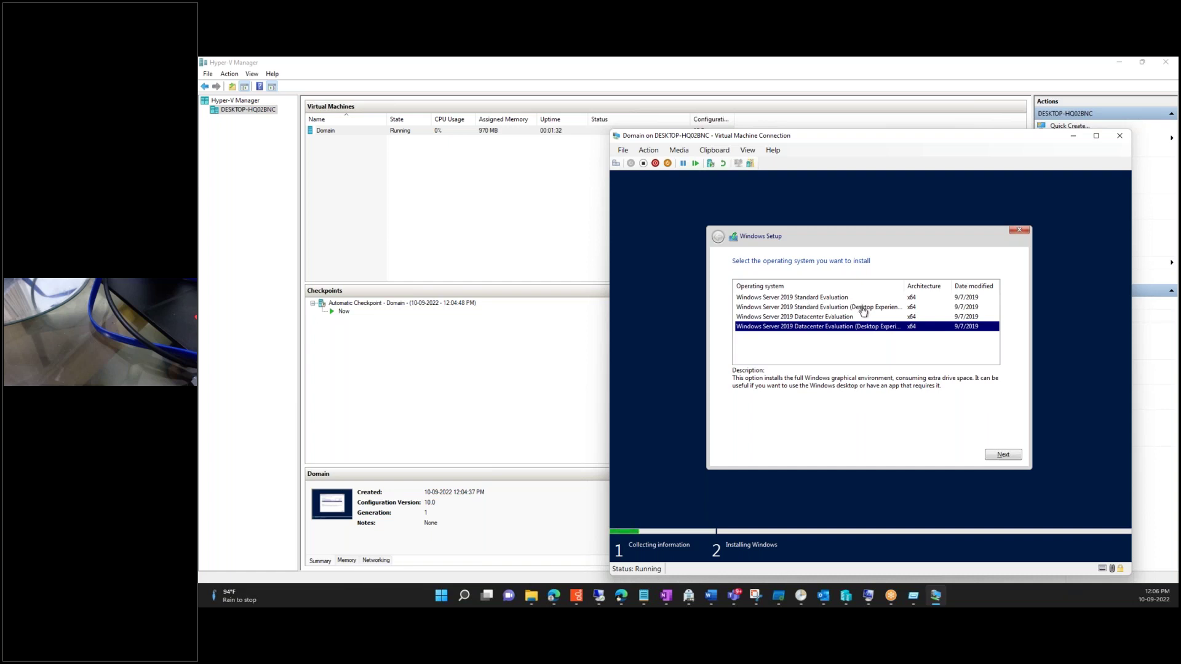
drag(904, 286, 952, 286)
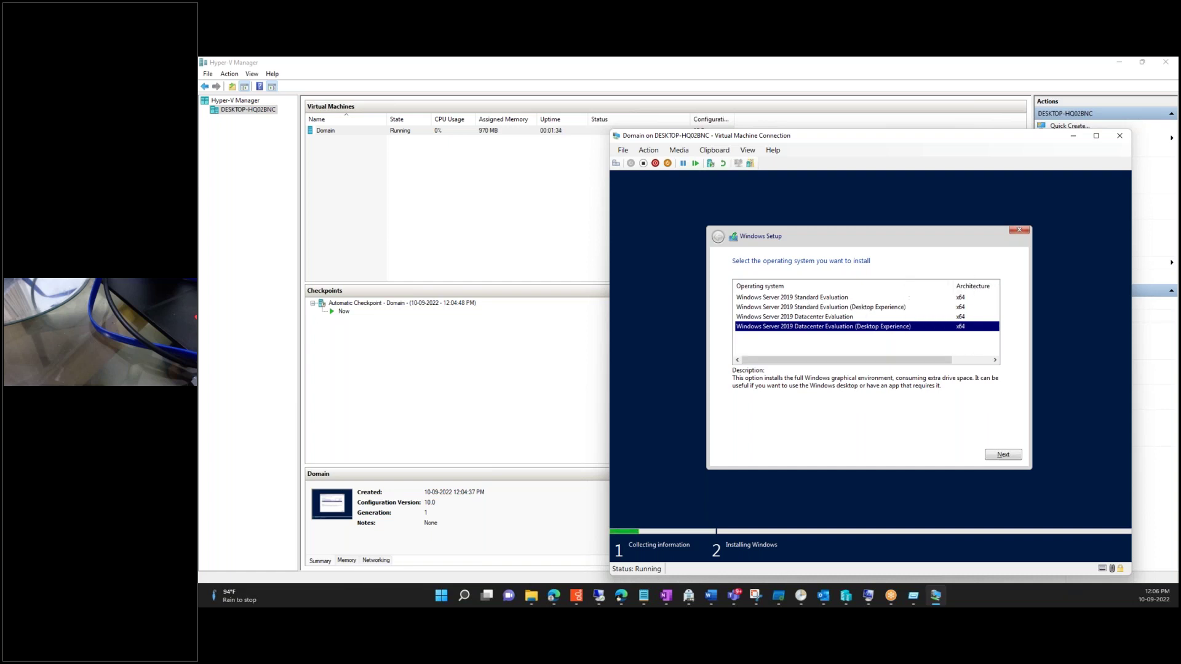
click(1001, 454)
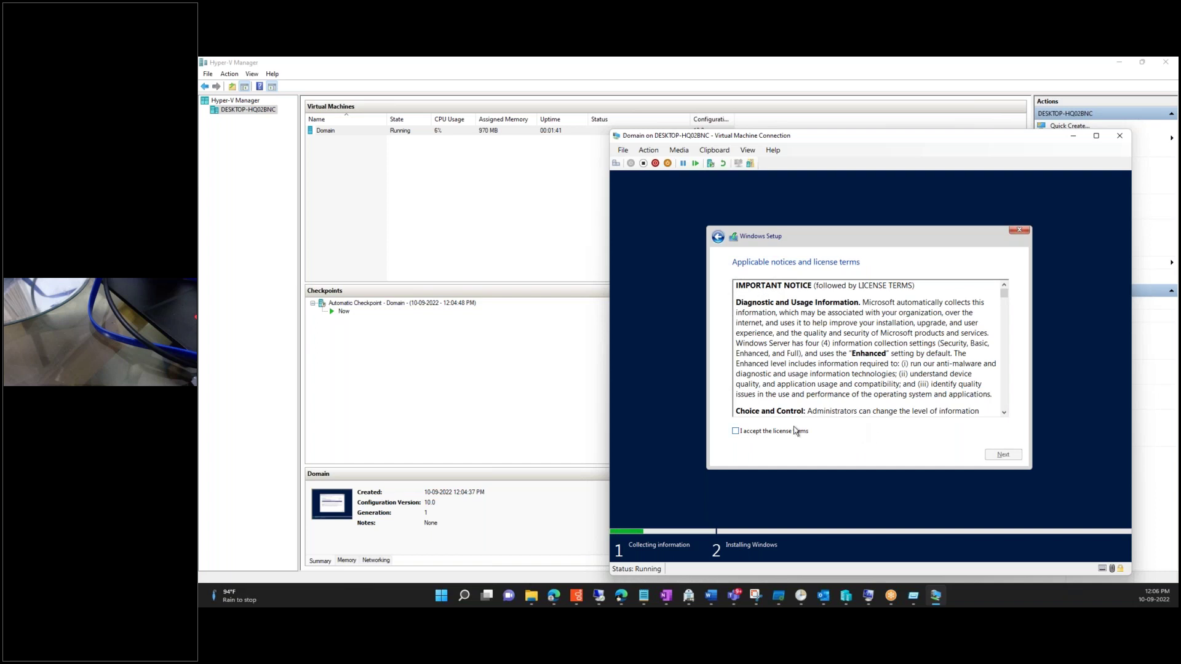
Step: Accept the license and start a Custom install onto Drive 0's unallocated space
click(735, 430)
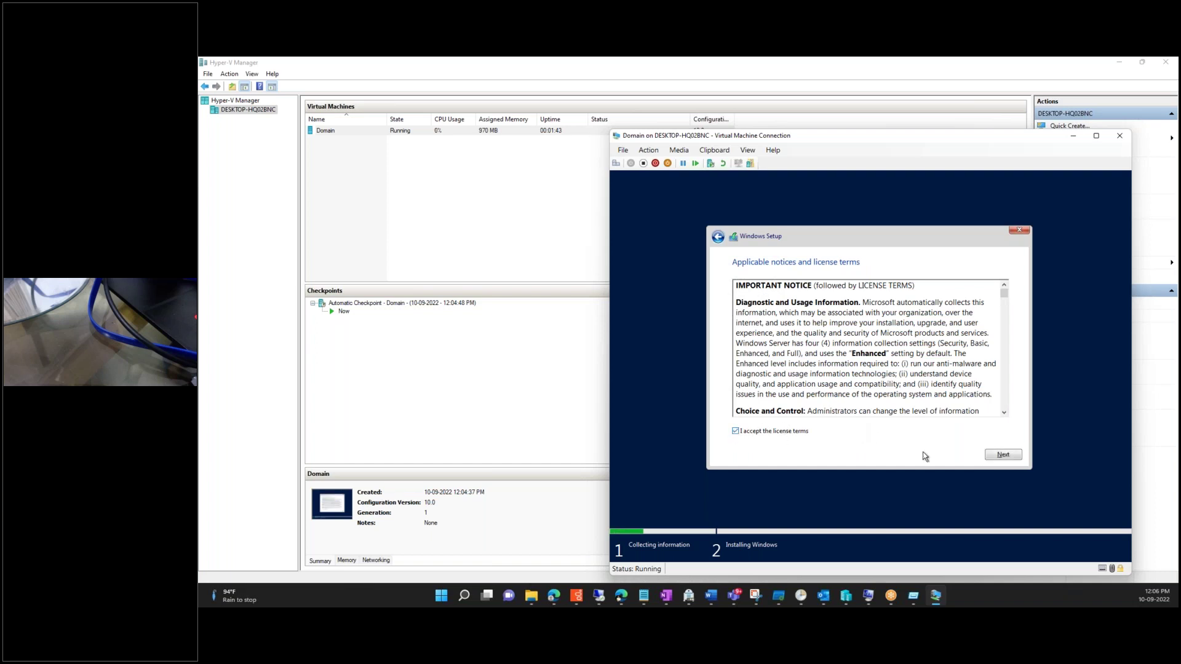
click(1001, 456)
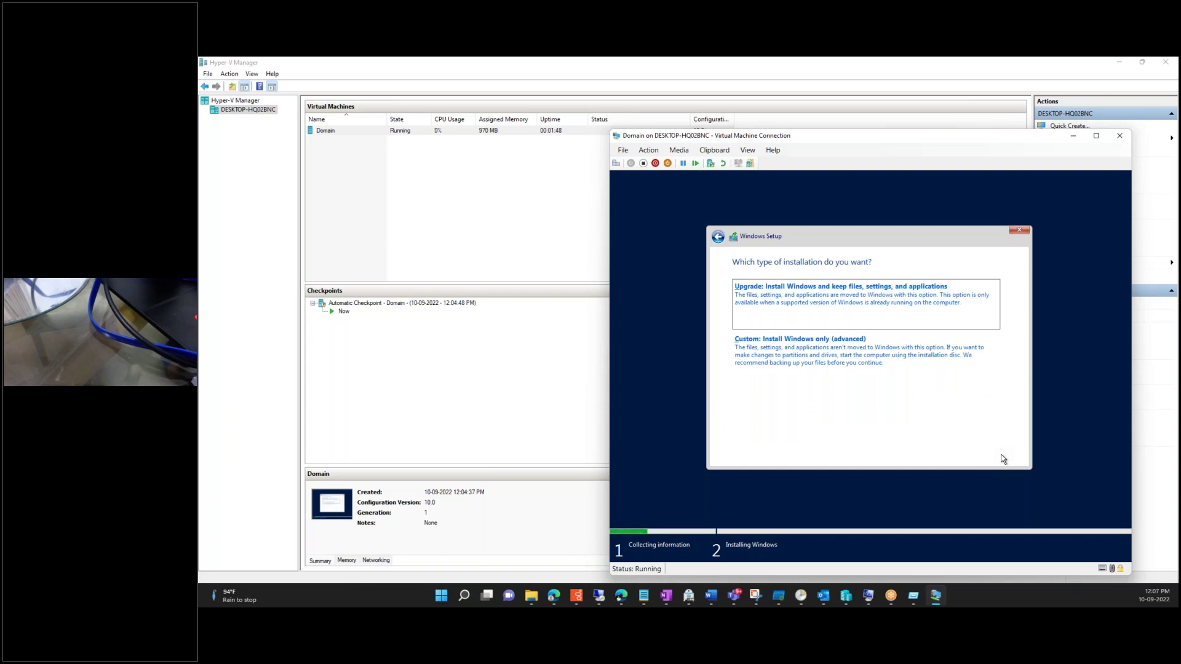
click(845, 363)
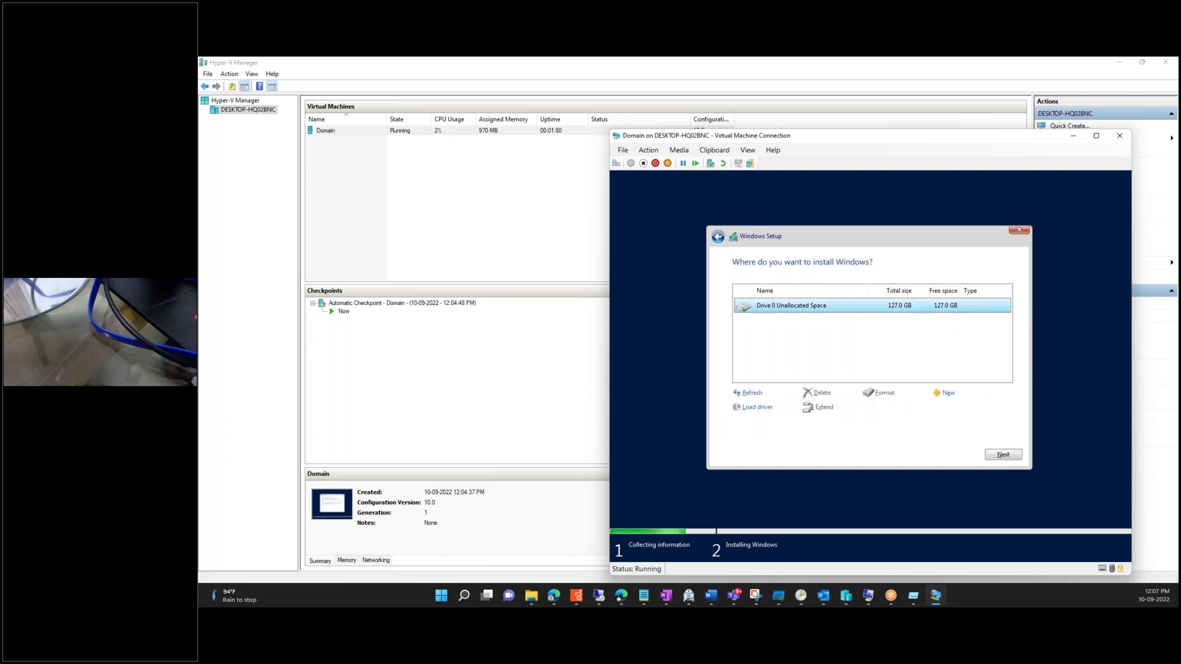
click(999, 455)
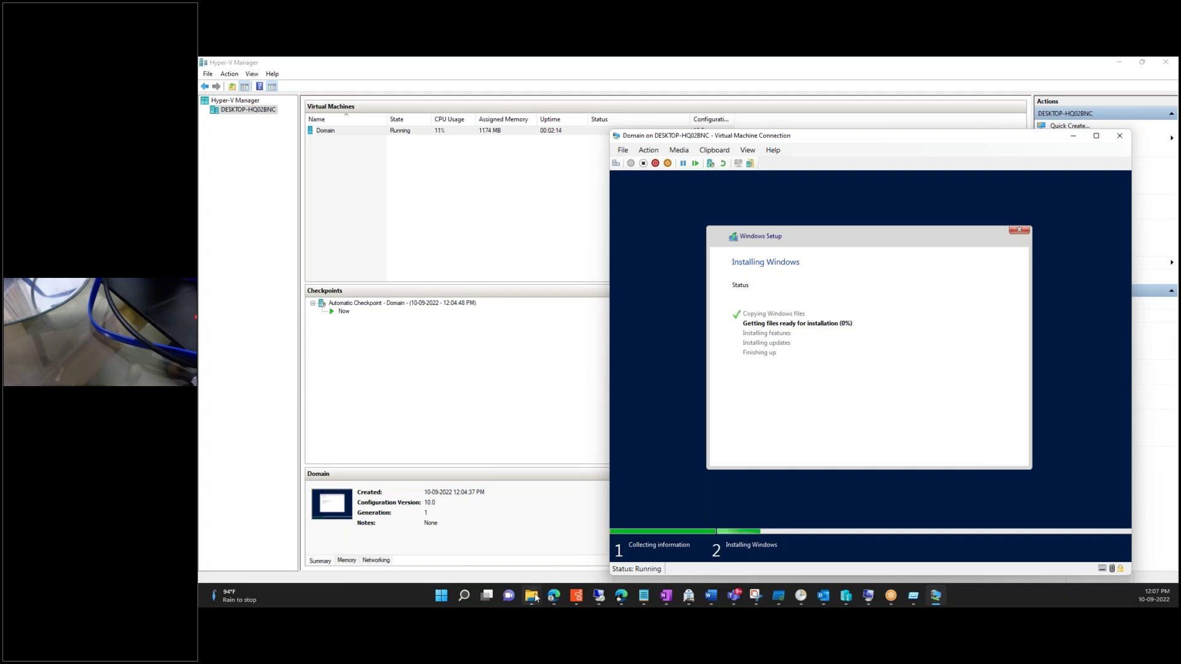
Step: Switch to Microsoft Edge showing the 'SCCM LAB Instructions For Both Setup' email
mouse_move(533, 597)
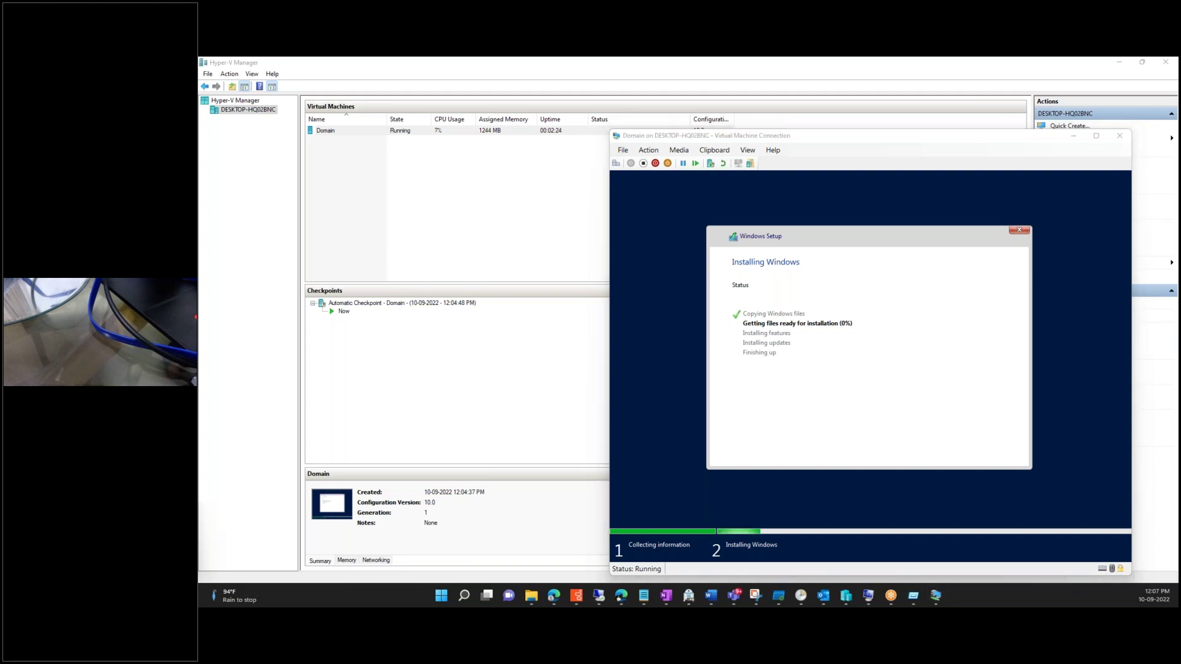
key(alt+Tab)
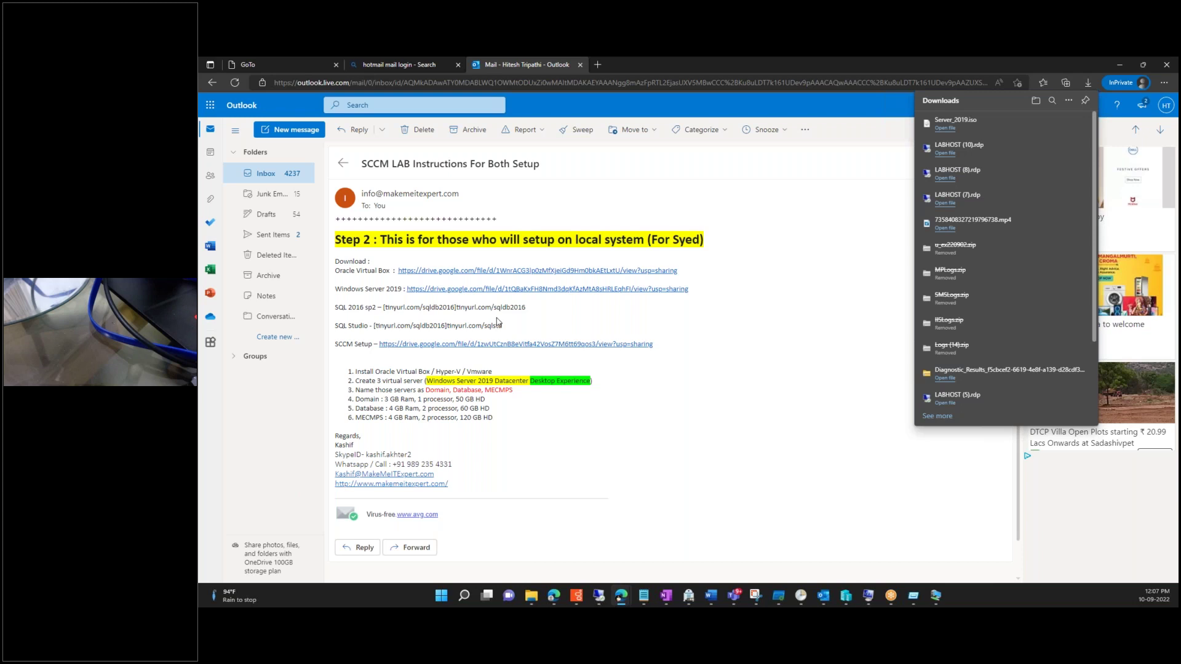
Step: Copy the SQL 2016 sp2 tinyurl link text from the SCCM lab email, then start a blank InPrivate tab
drag(527, 305, 385, 308)
key(ctrl+c)
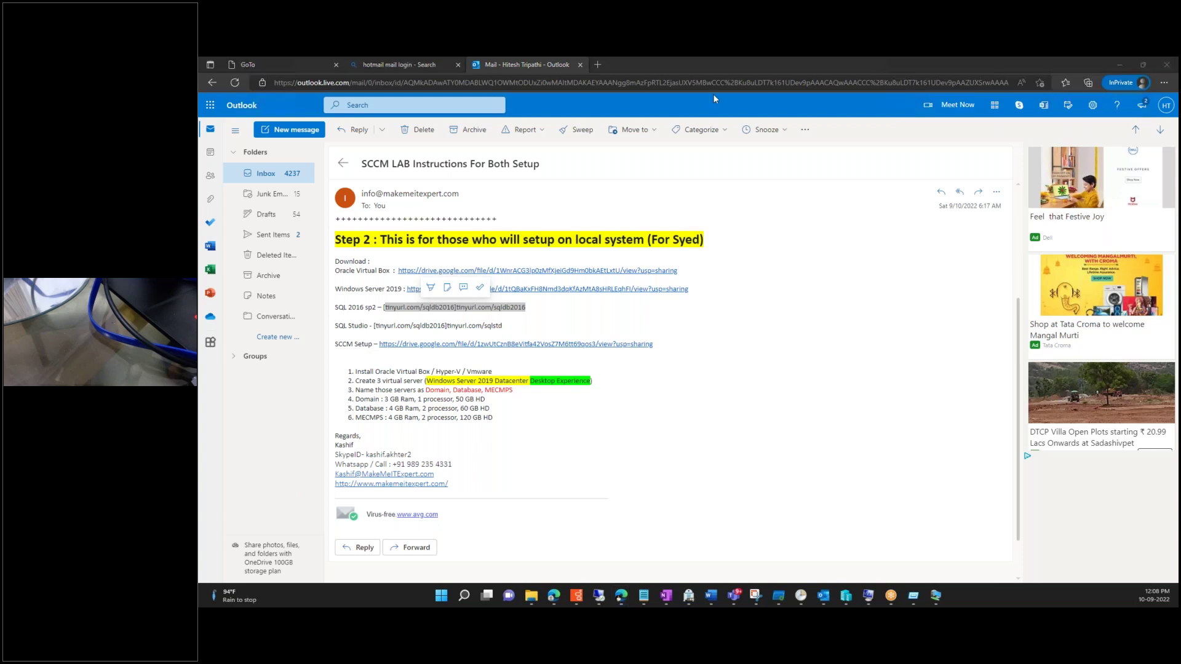
click(598, 65)
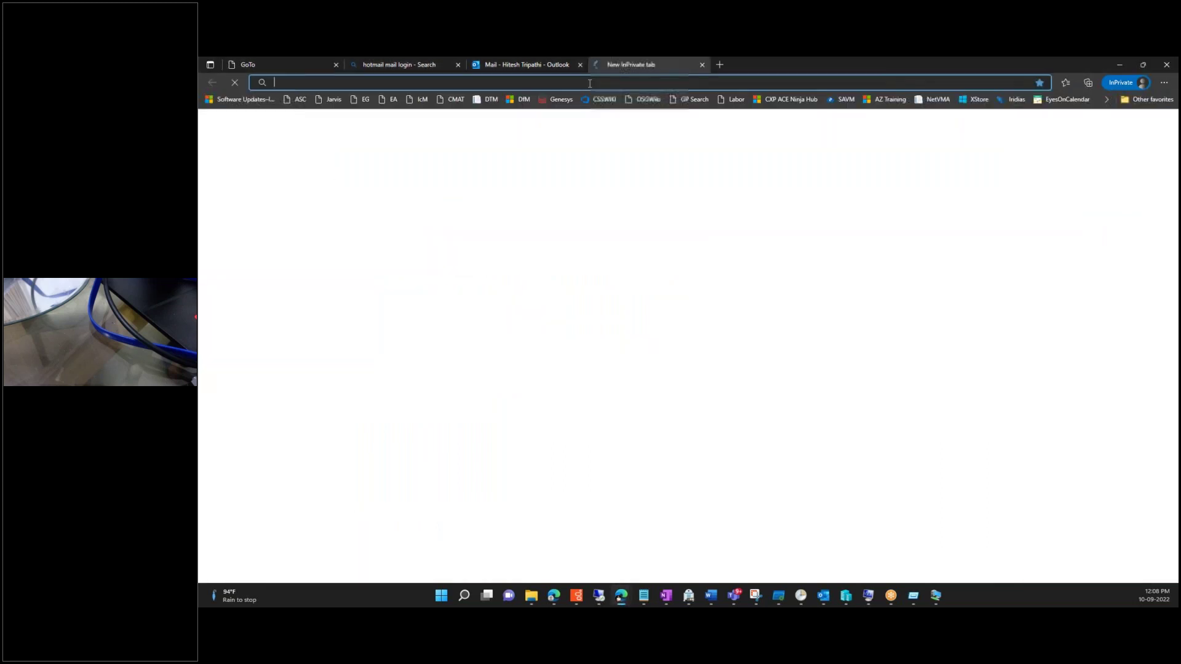
Step: Load the pasted tinyurl address, get TinyURL's 'Unable to find URL to redirect to' error, and return to Outlook
key(ctrl+v)
key(Return)
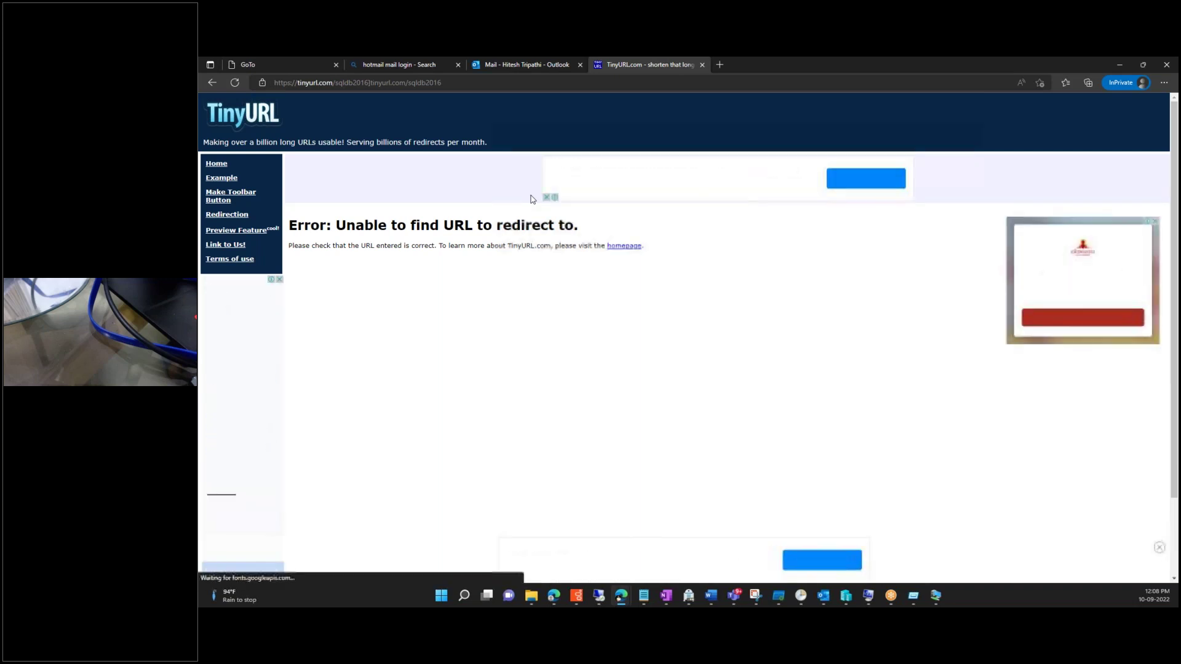
click(535, 64)
click(544, 317)
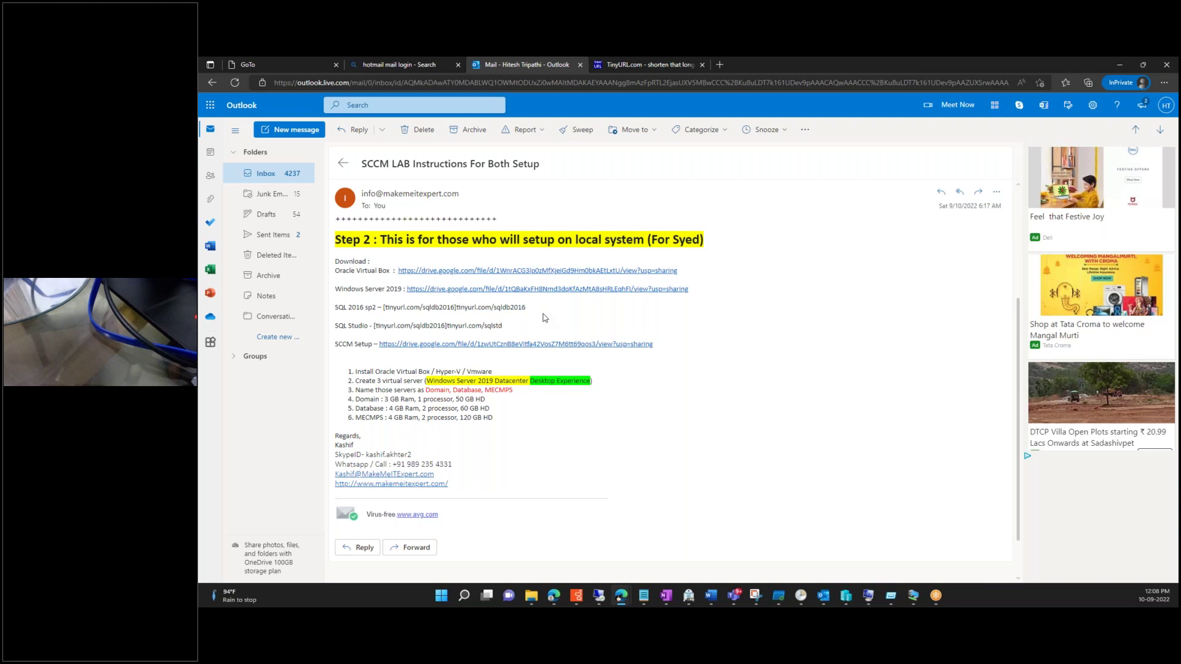
drag(384, 307, 454, 307)
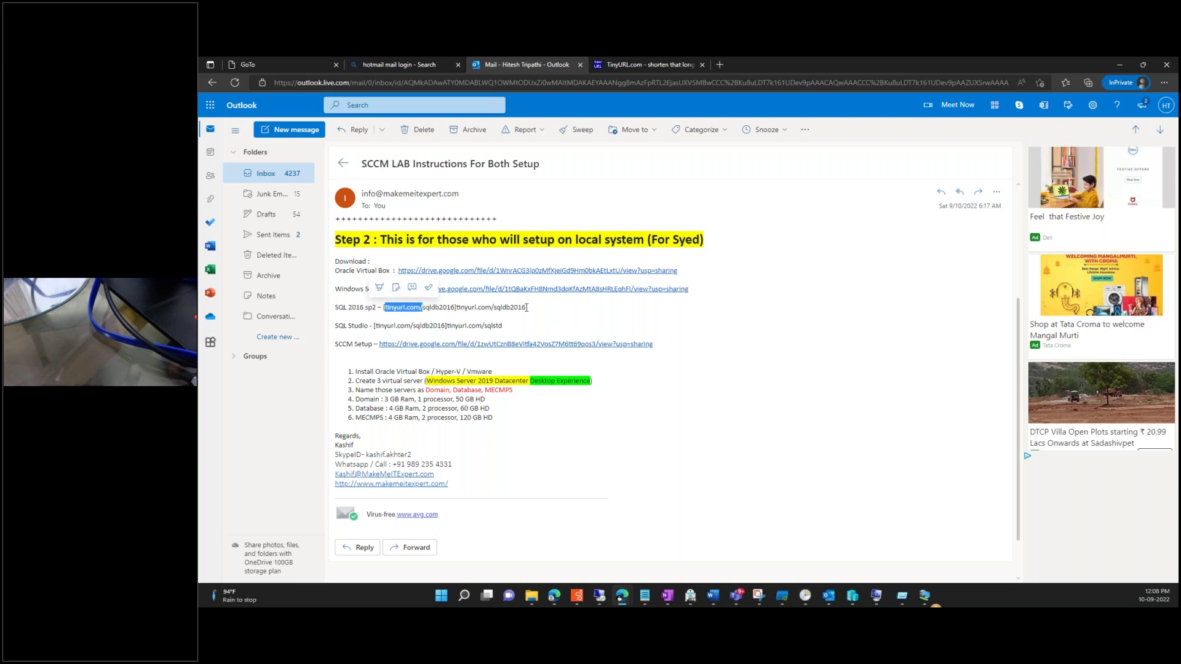
click(532, 313)
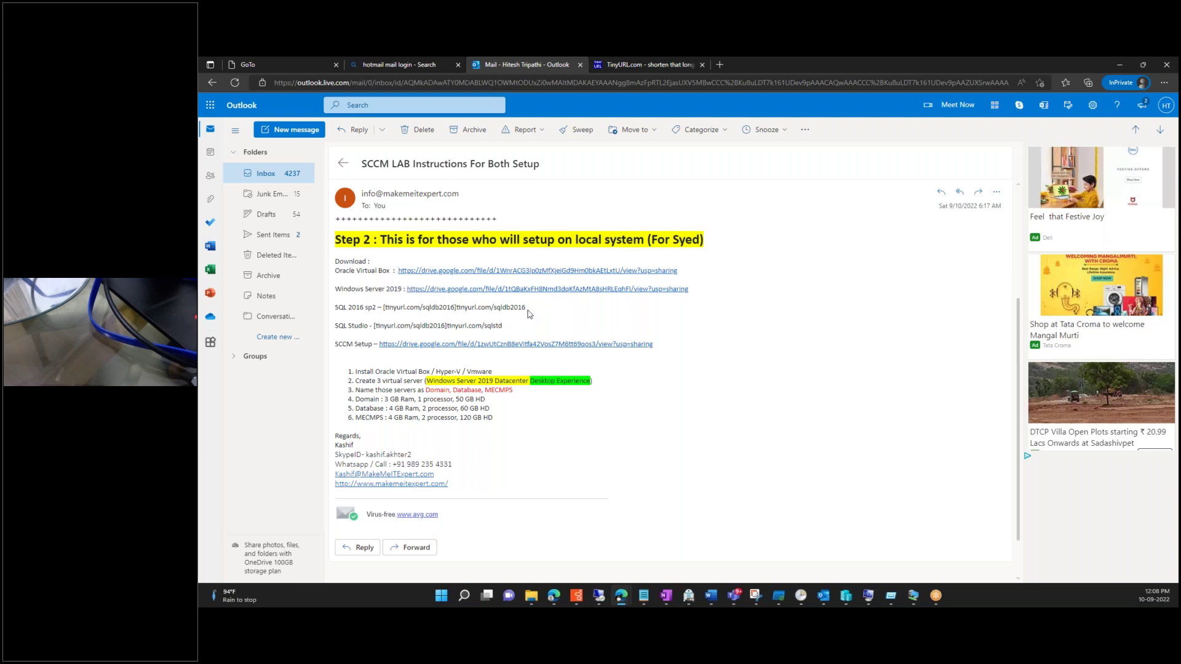
drag(526, 308, 457, 305)
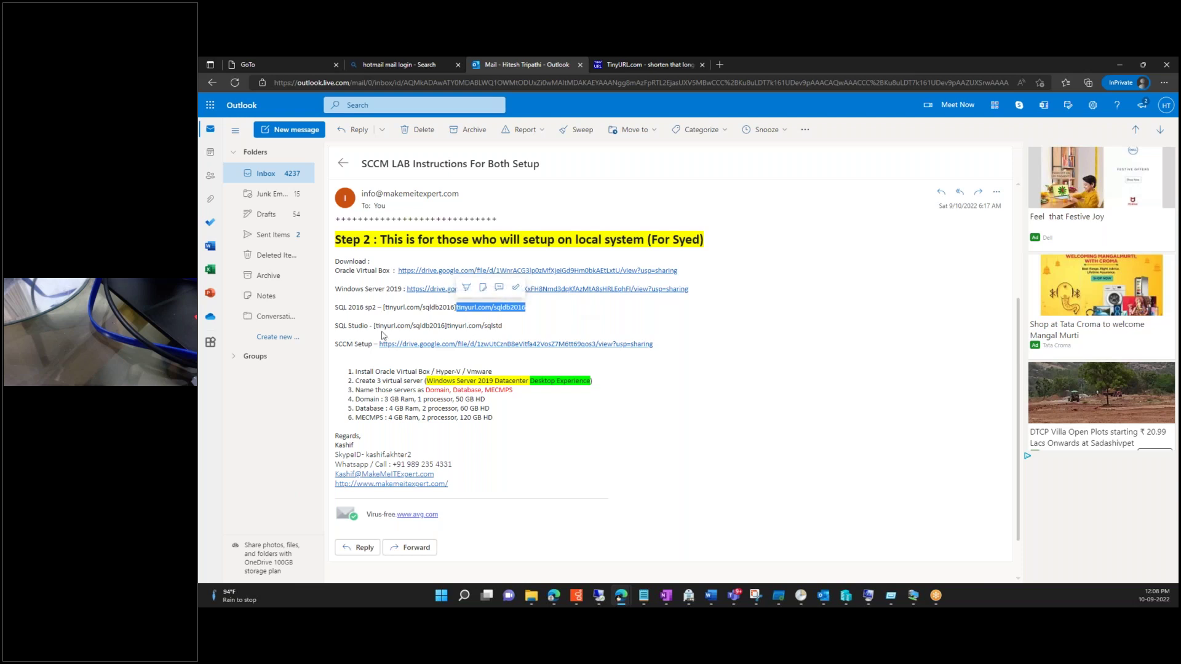
click(592, 324)
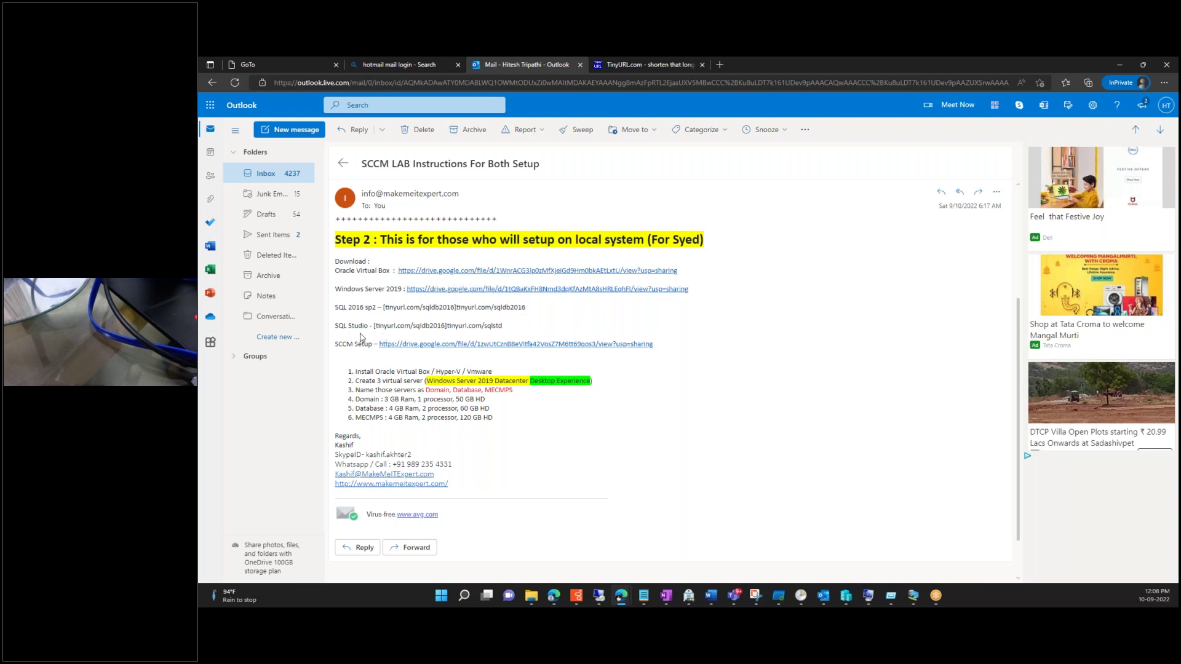